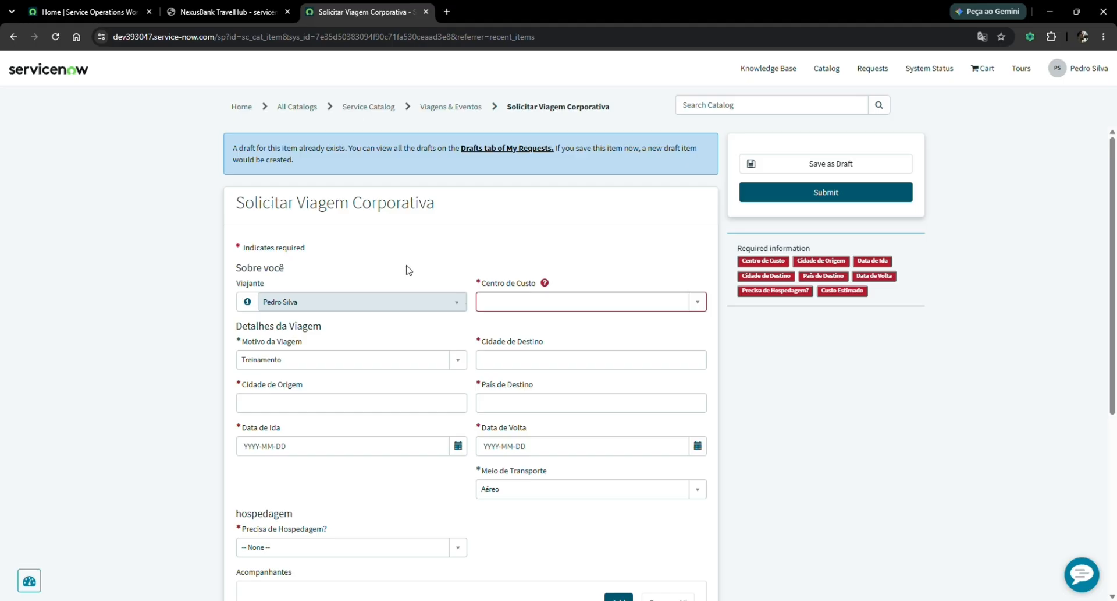
Mark lodging as needed by setting "Precisa de Hospedagem?" to Yes in the travel request form.
scroll(407, 272, down, 2)
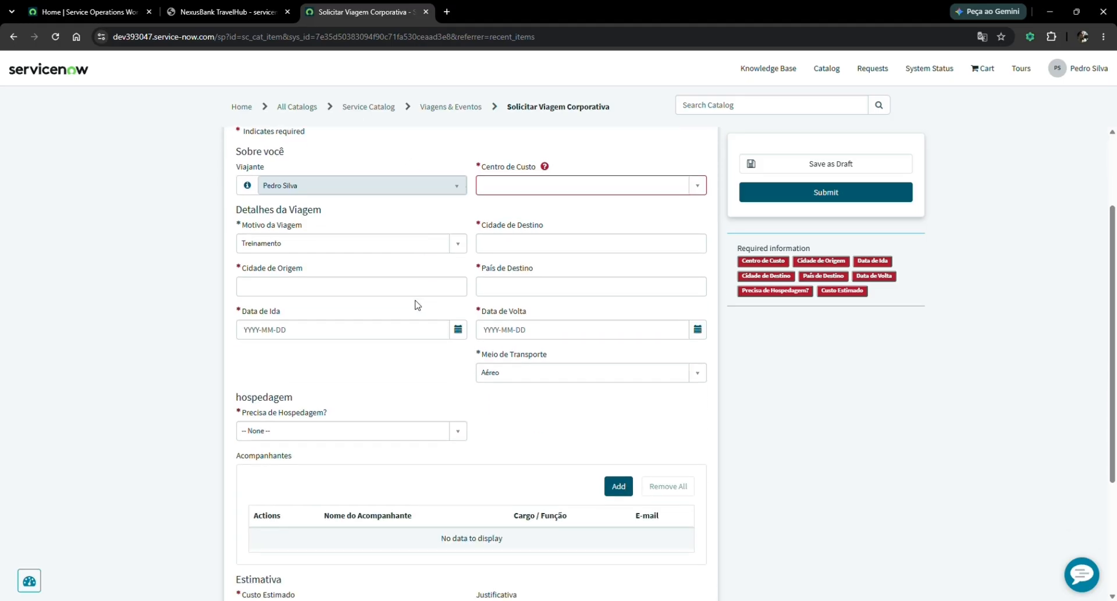
click(426, 446)
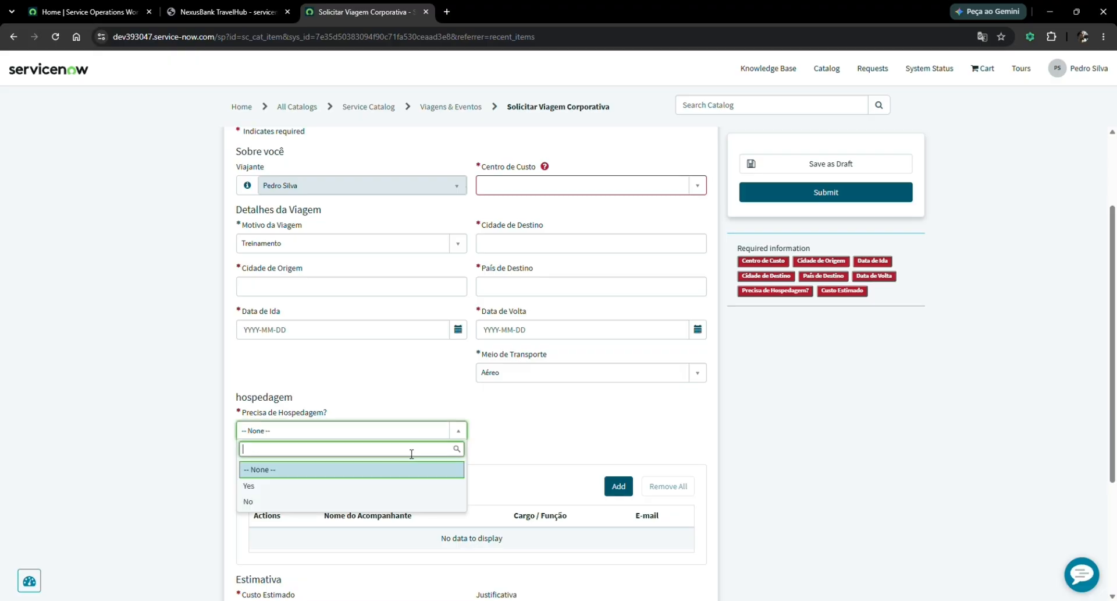
click(413, 484)
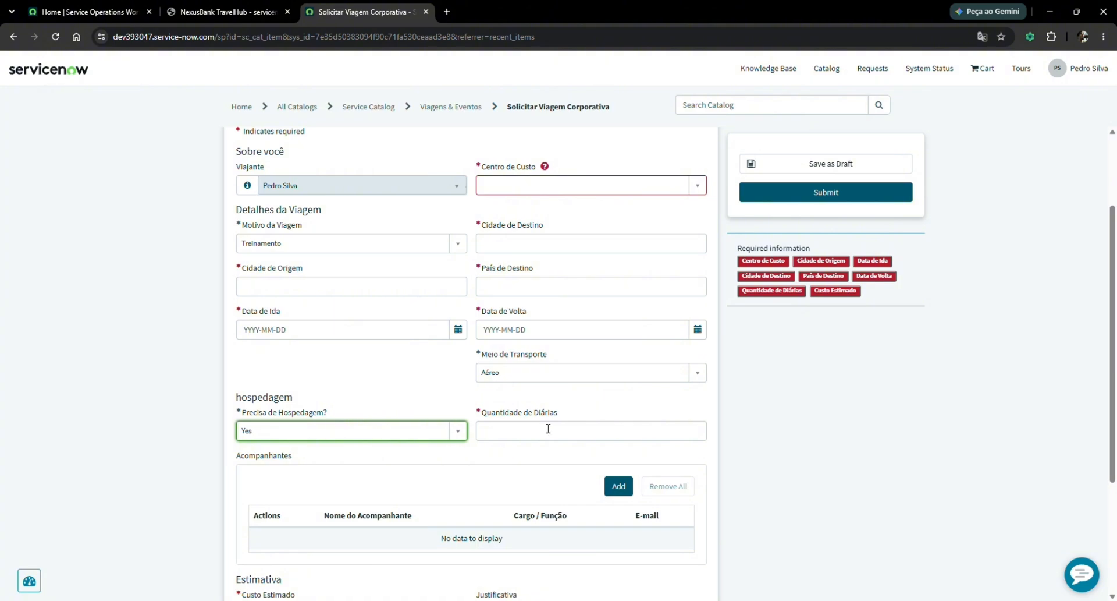
Examine the companion entry form, closing it without adding anyone, and review the lodging, cost estimate and attachment sections of the request.
scroll(550, 429, down, 2)
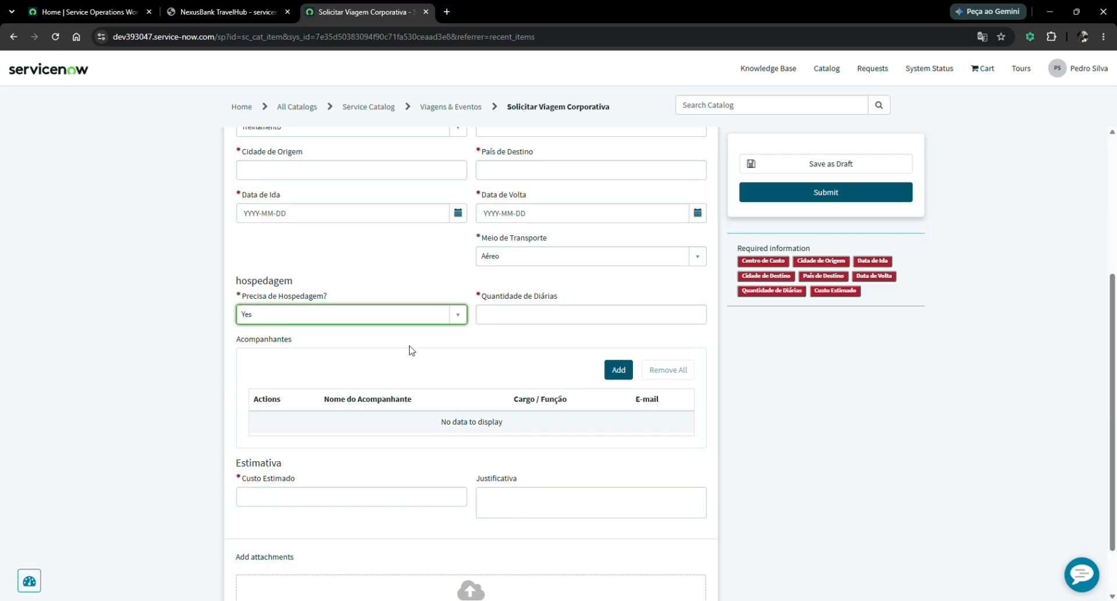
key(Tab)
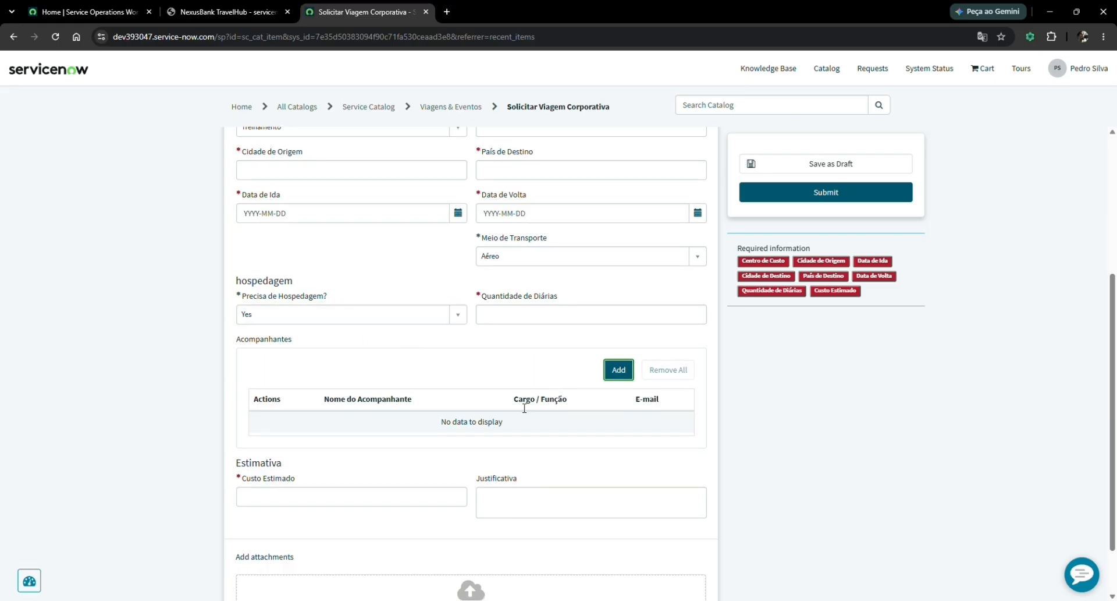
click(626, 371)
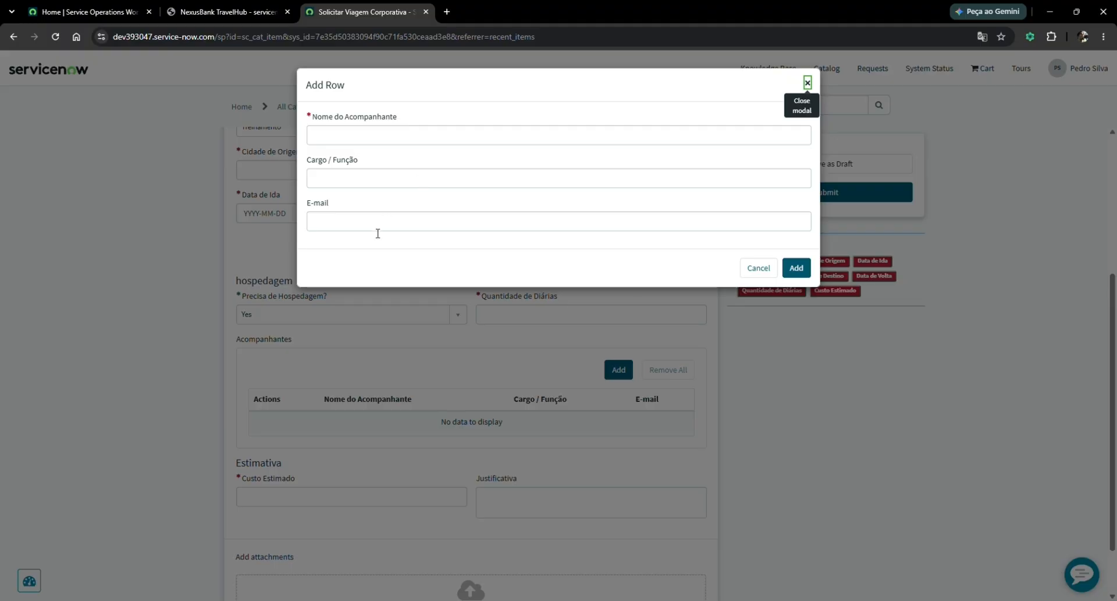
click(808, 83)
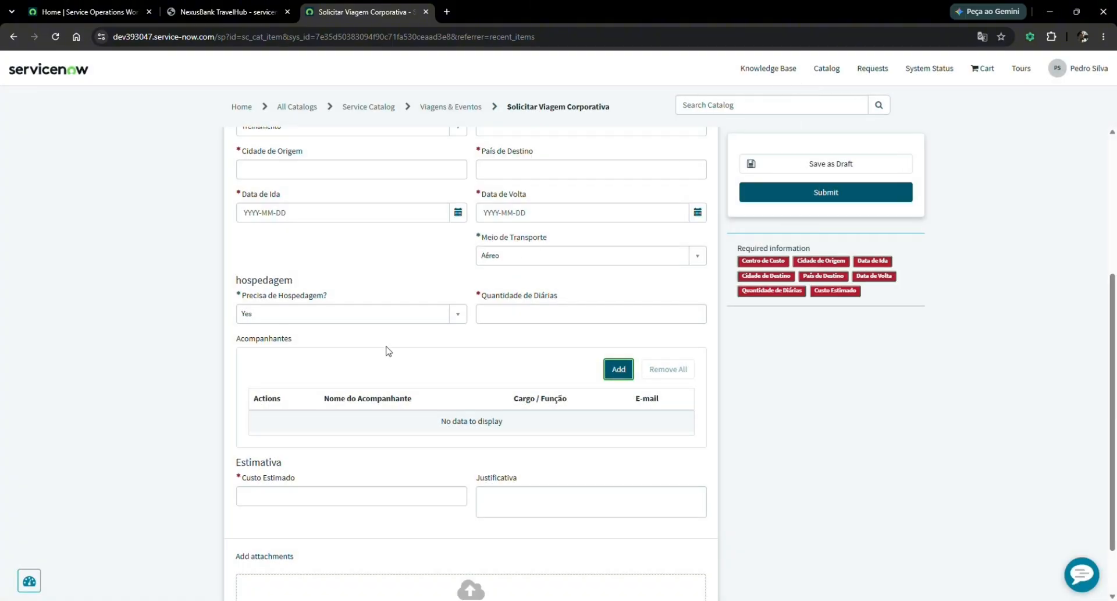
scroll(390, 349, down, 1)
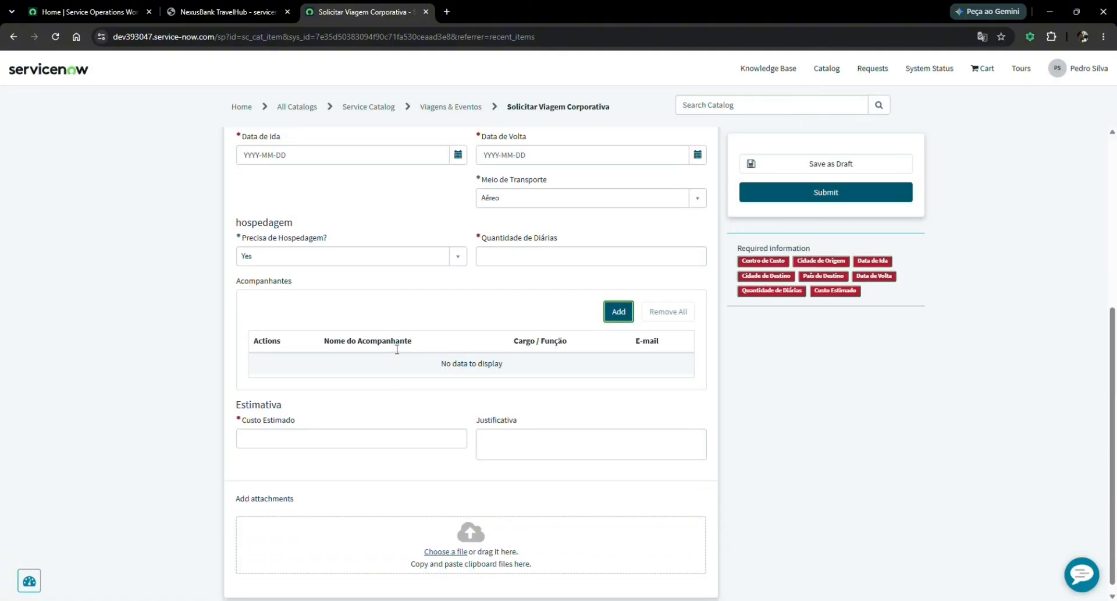
scroll(402, 347, down, 1)
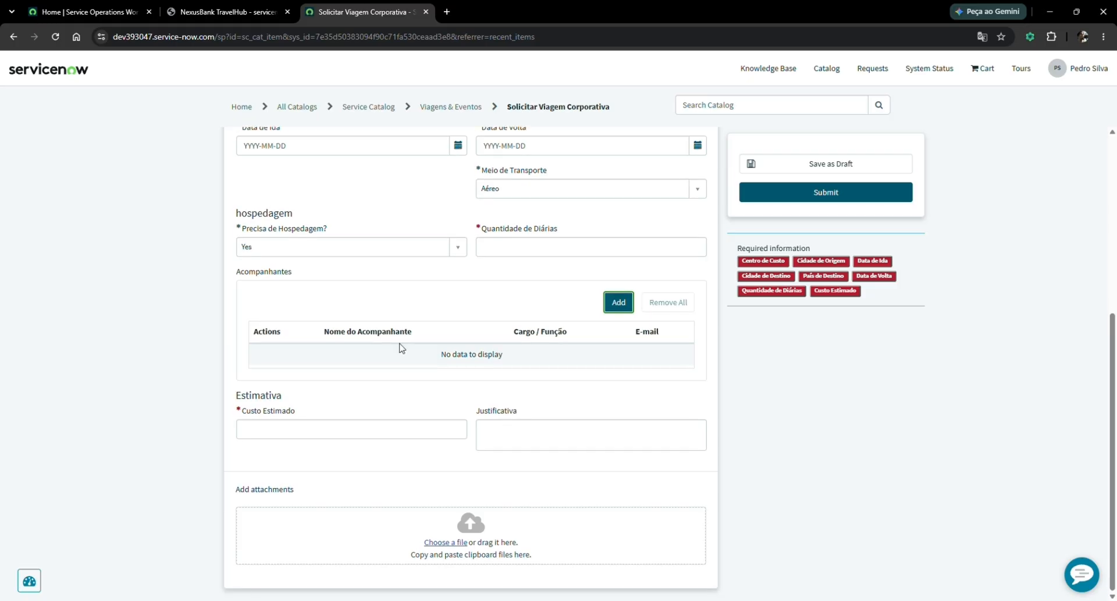
scroll(402, 348, up, 2)
click(536, 218)
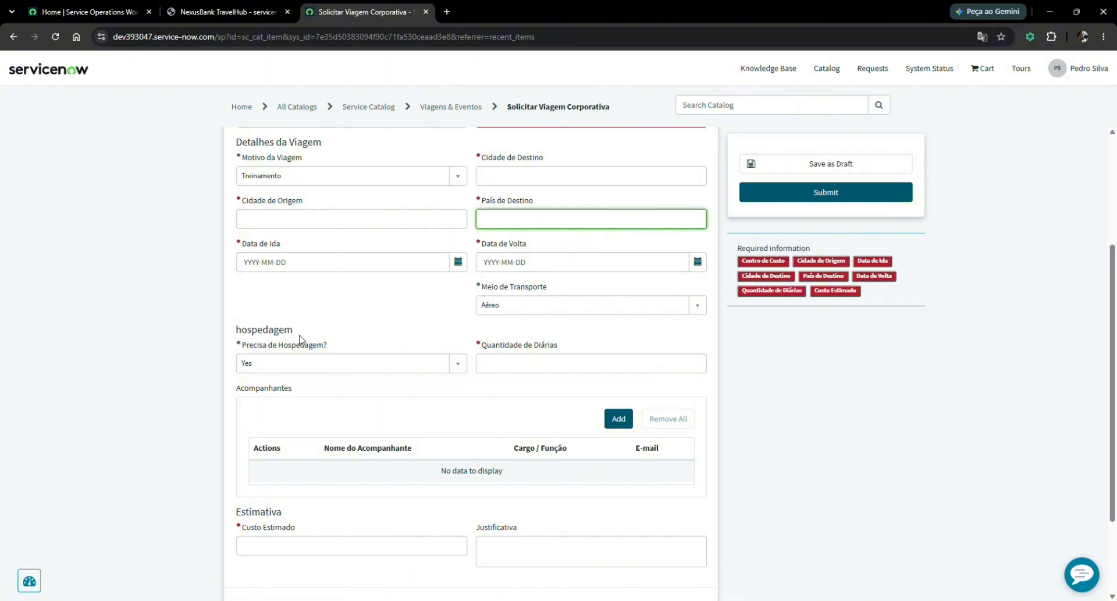
scroll(349, 345, down, 1)
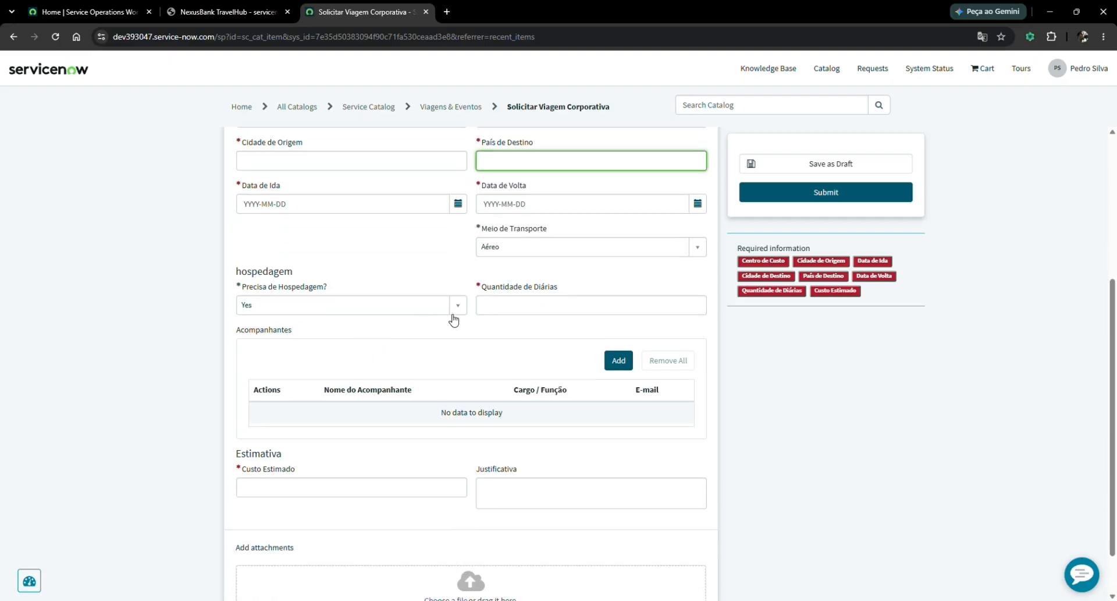
Fill in Engineering as the cost center, Tokyo as the destination city and "São paulo" as the origin city.
scroll(495, 285, up, 3)
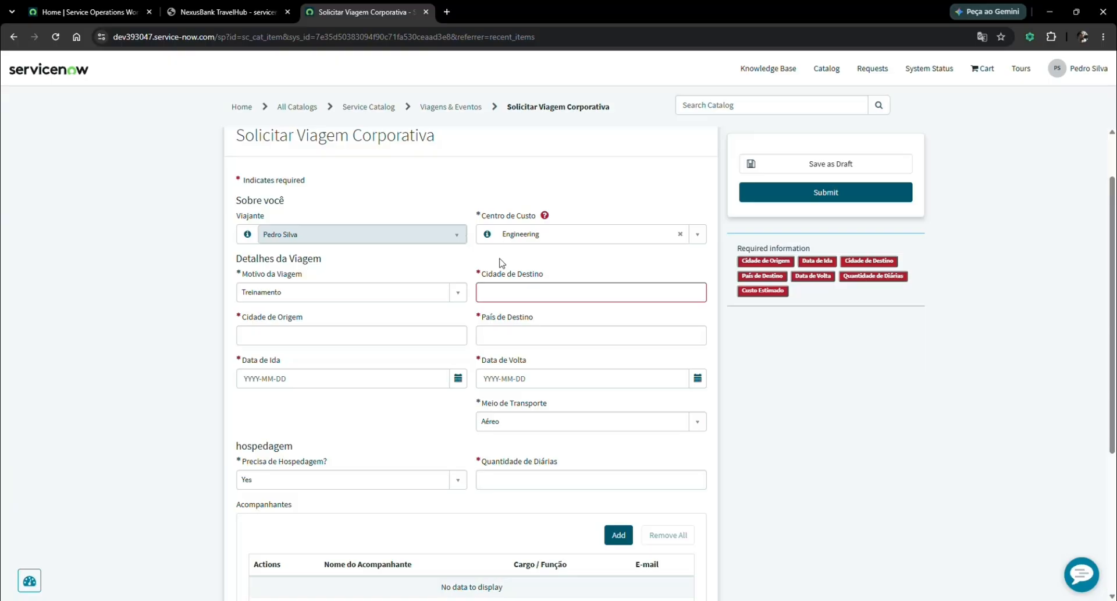
click(524, 292)
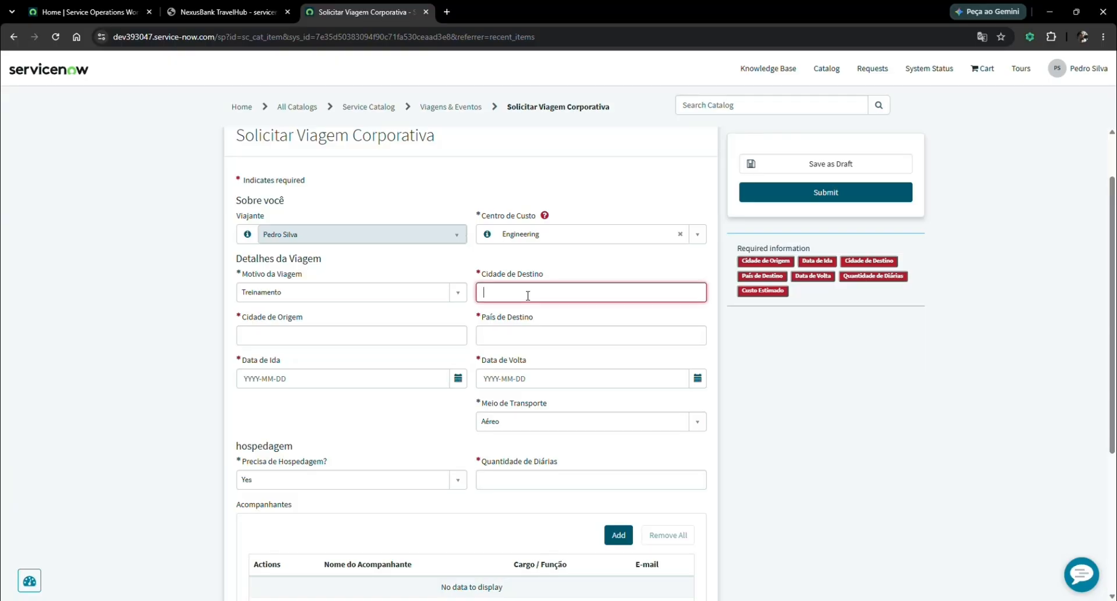
text(Tokyo)
click(364, 338)
text(São paulo)
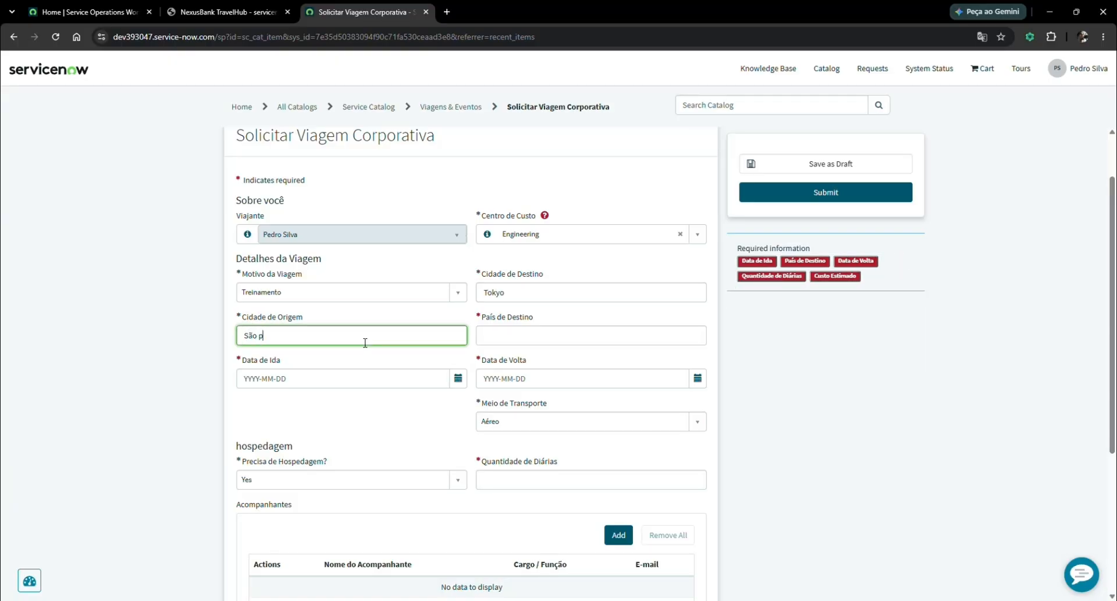
Set the departure date to 2026-08-15, the return date to 2026-08-19 and the destination country to Japão.
key(Tab)
click(458, 378)
click(579, 471)
click(697, 378)
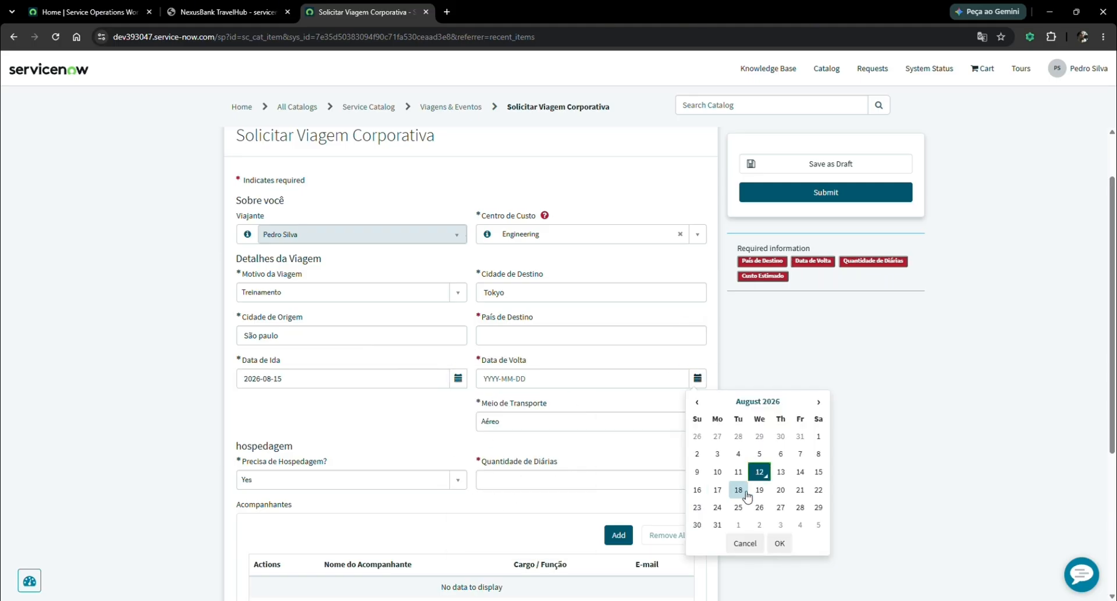
click(757, 490)
click(526, 341)
text(Japan)
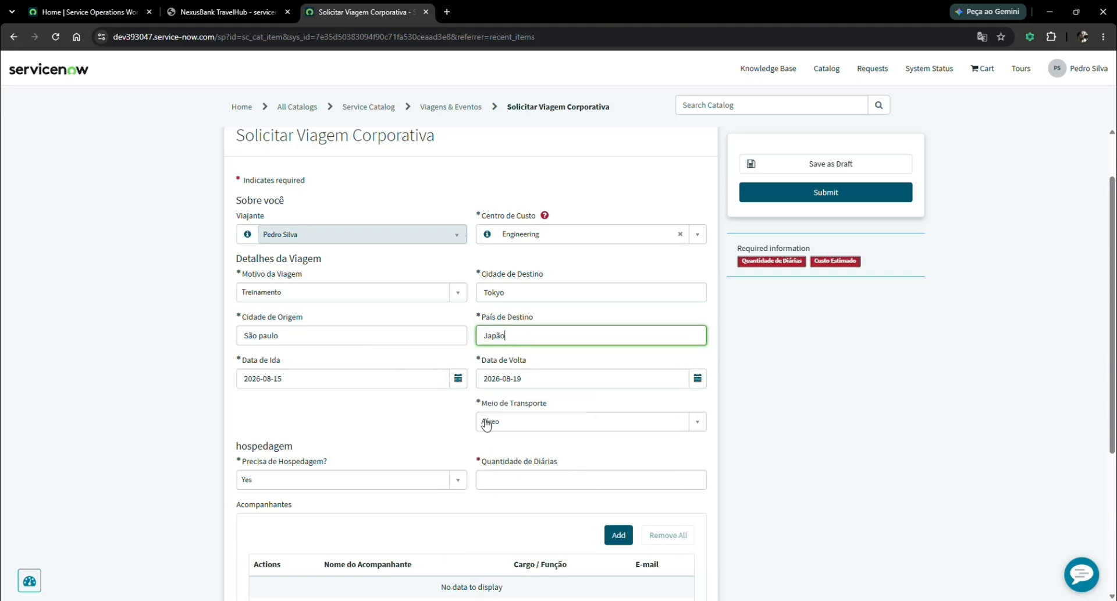
Set the number of lodging nights to 5 and the estimated cost to 13000.
click(523, 481)
text(5)
scroll(407, 402, down, 4)
click(371, 430)
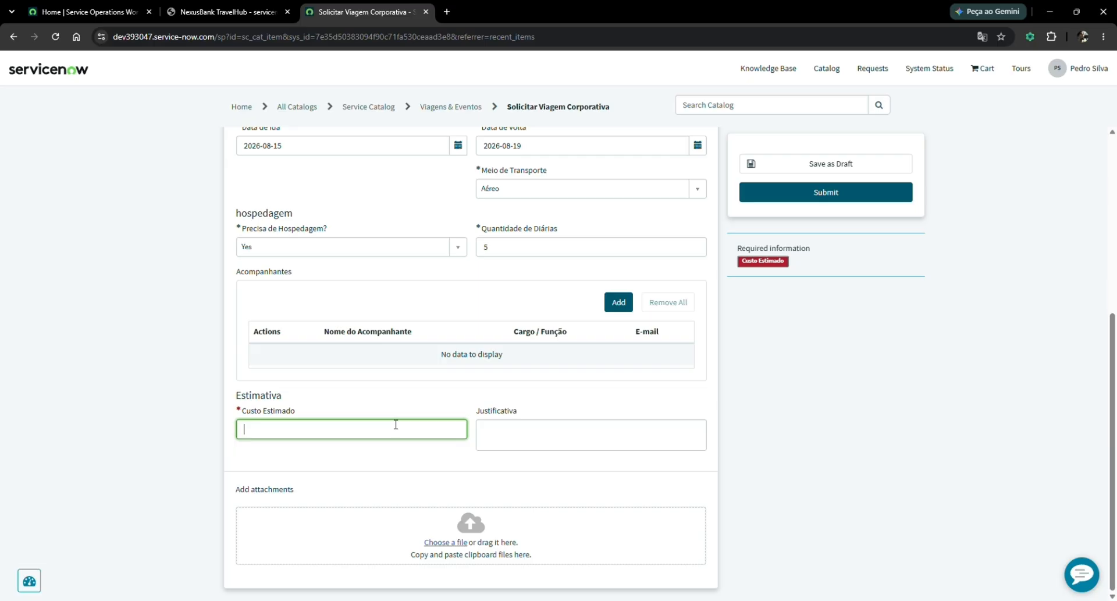
text(13000)
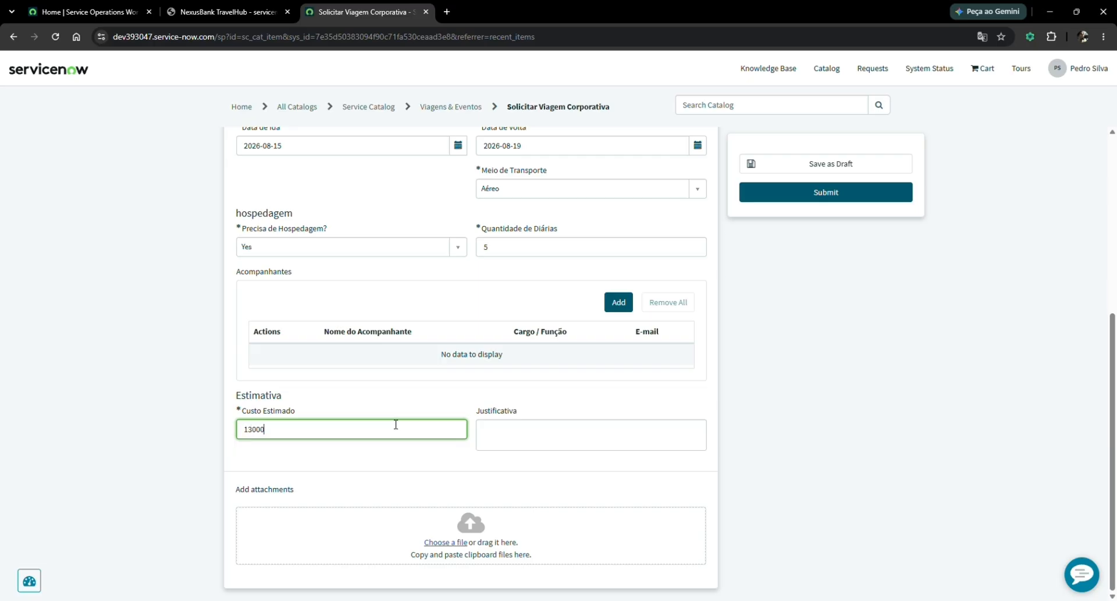
Enter the justification "Viagem para treinamento de Clientes." and submit the travel request.
key(Tab)
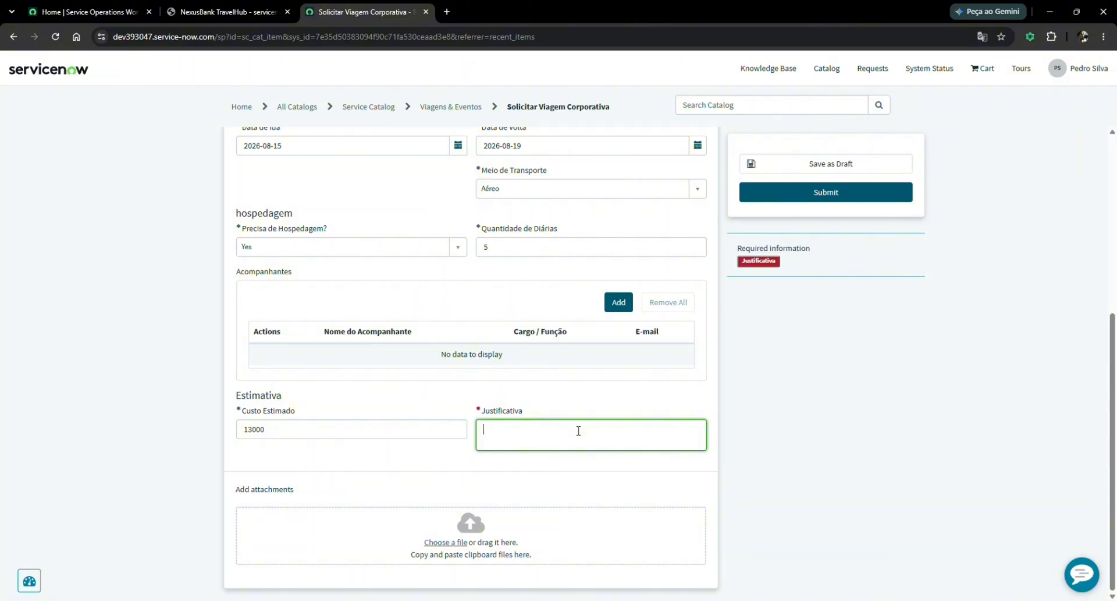
text(Viagem para treinamento de Clientes.)
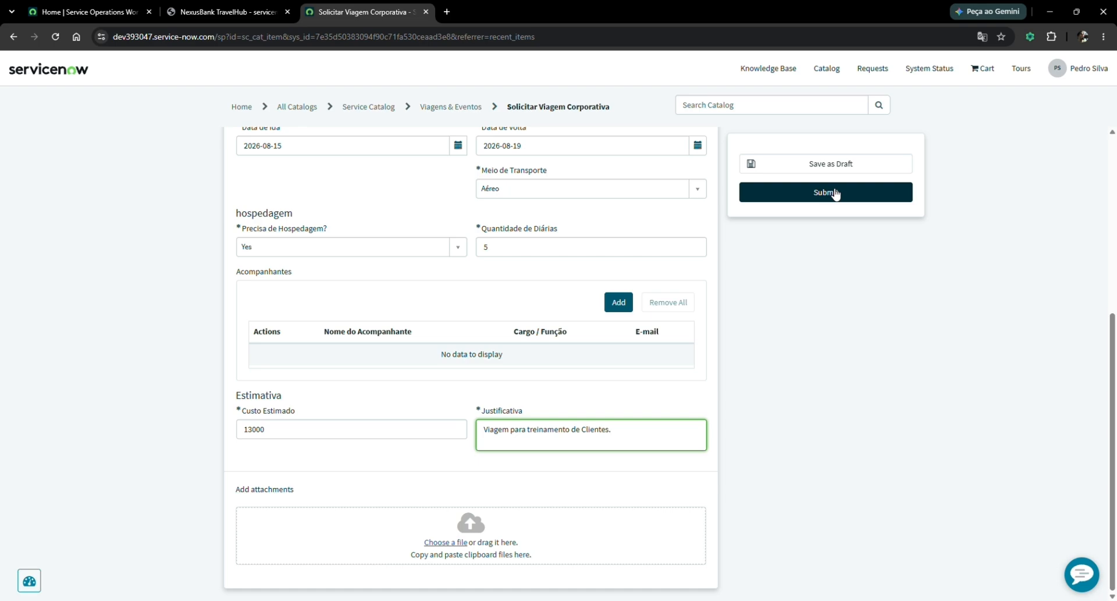
click(817, 194)
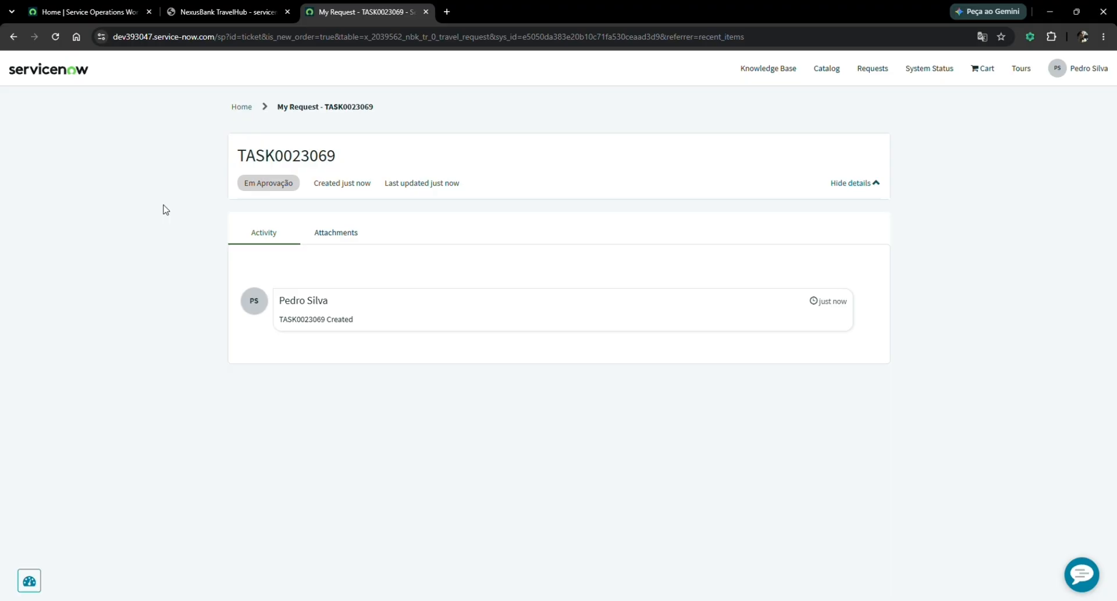
Open the newly submitted Tokyo request from Solicitações de Viagem and review its trip details, costs and related tasks.
click(74, 7)
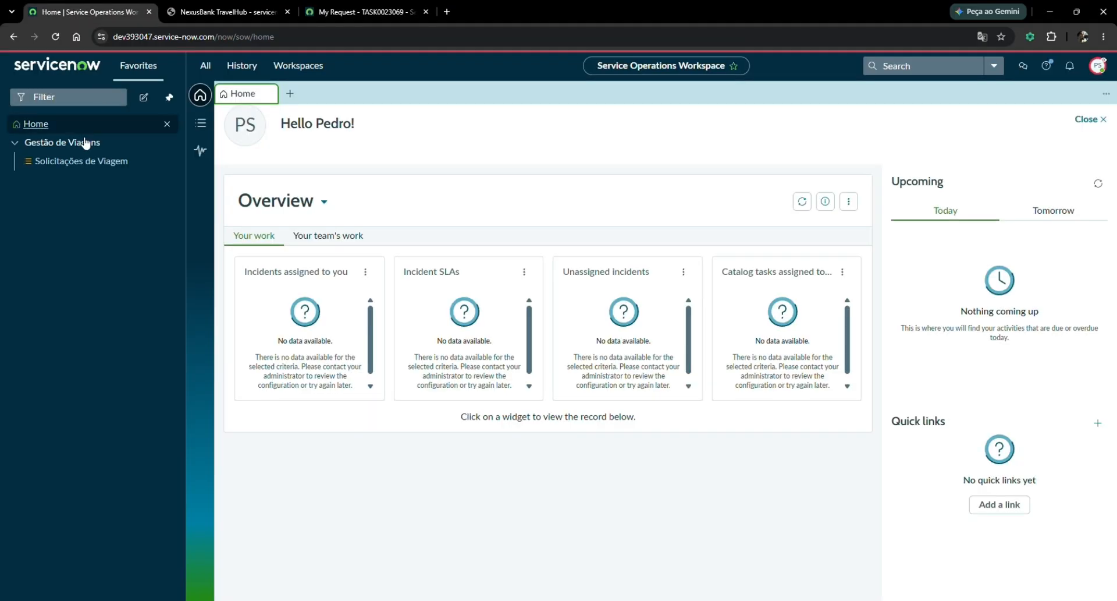
click(82, 163)
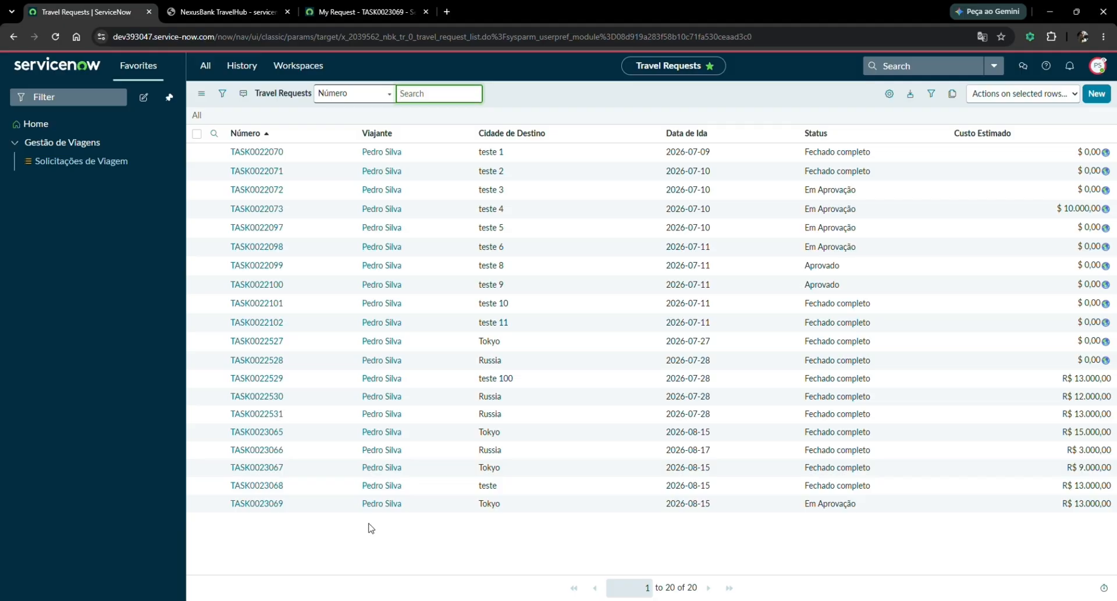
drag(282, 506, 349, 466)
key(Return)
scroll(658, 299, down, 3)
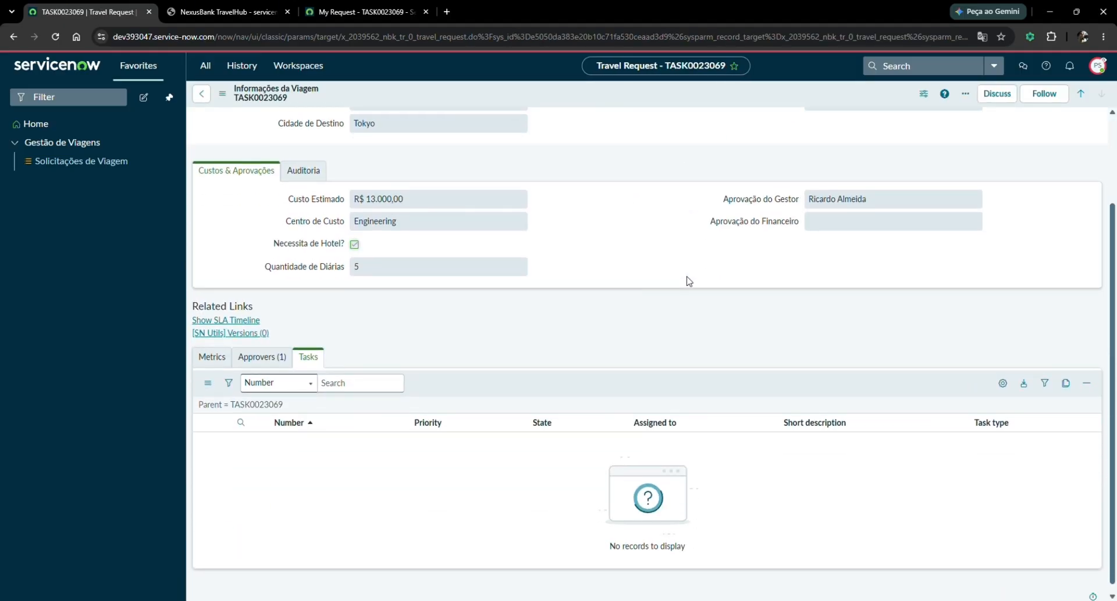
scroll(685, 251, up, 2)
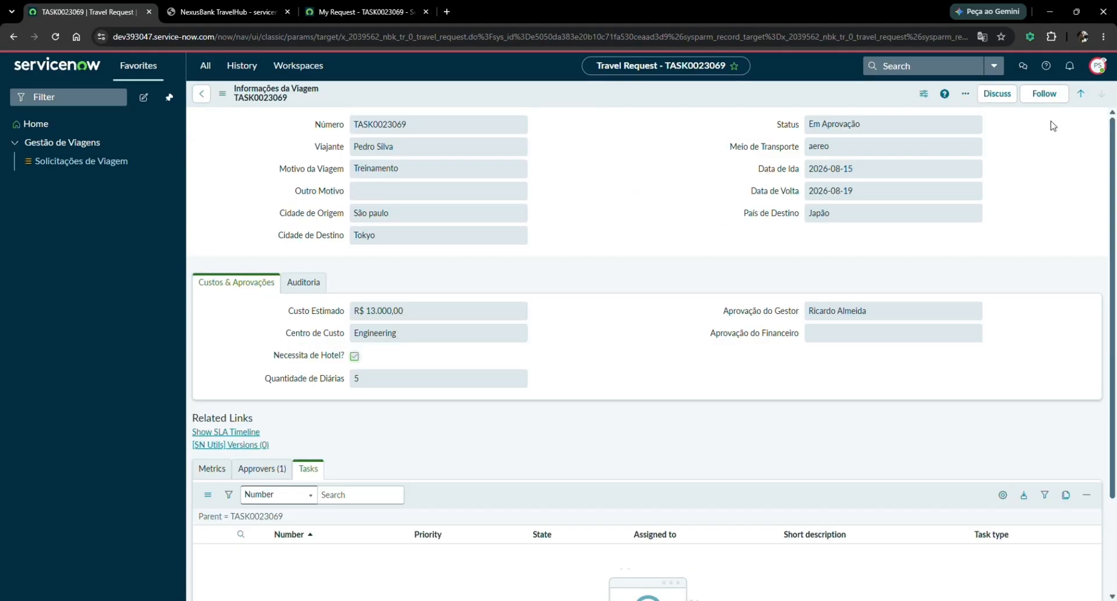
Impersonate the manager who is named as the request's approver.
click(1104, 65)
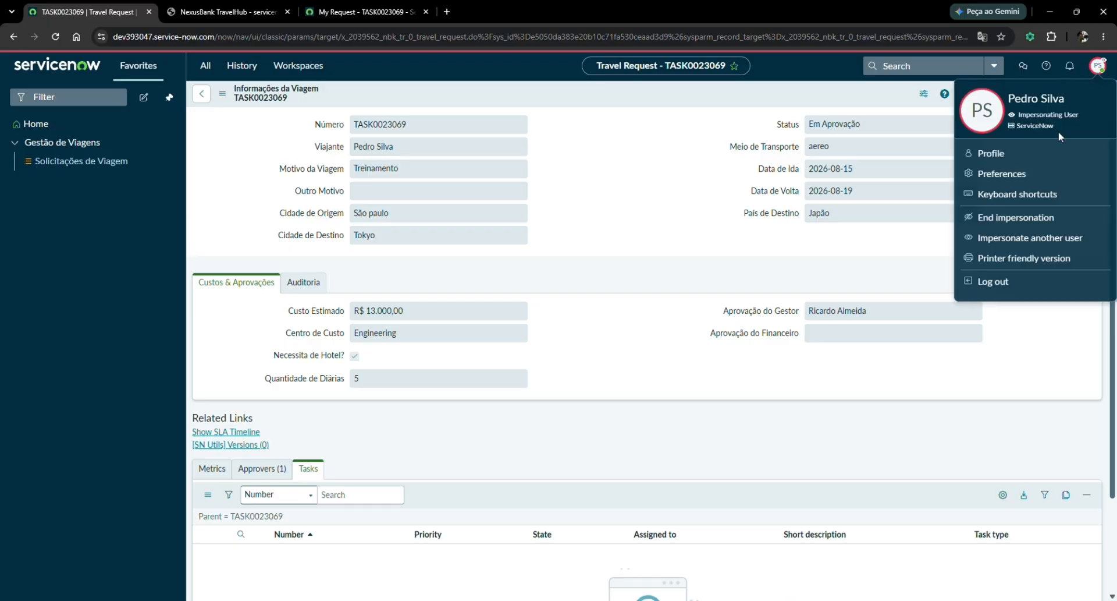
click(1020, 238)
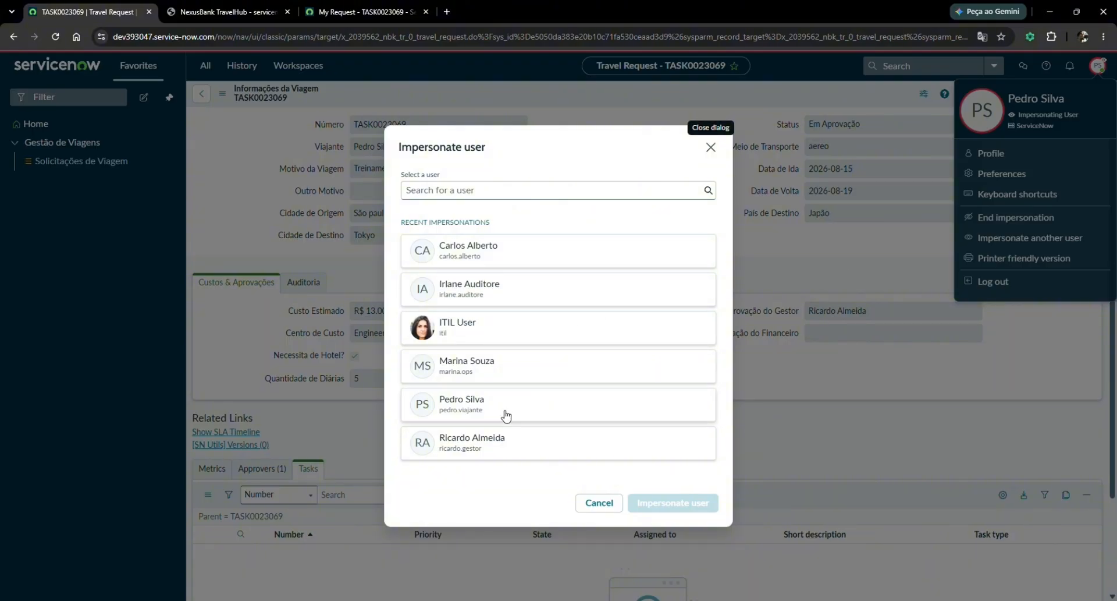
click(506, 447)
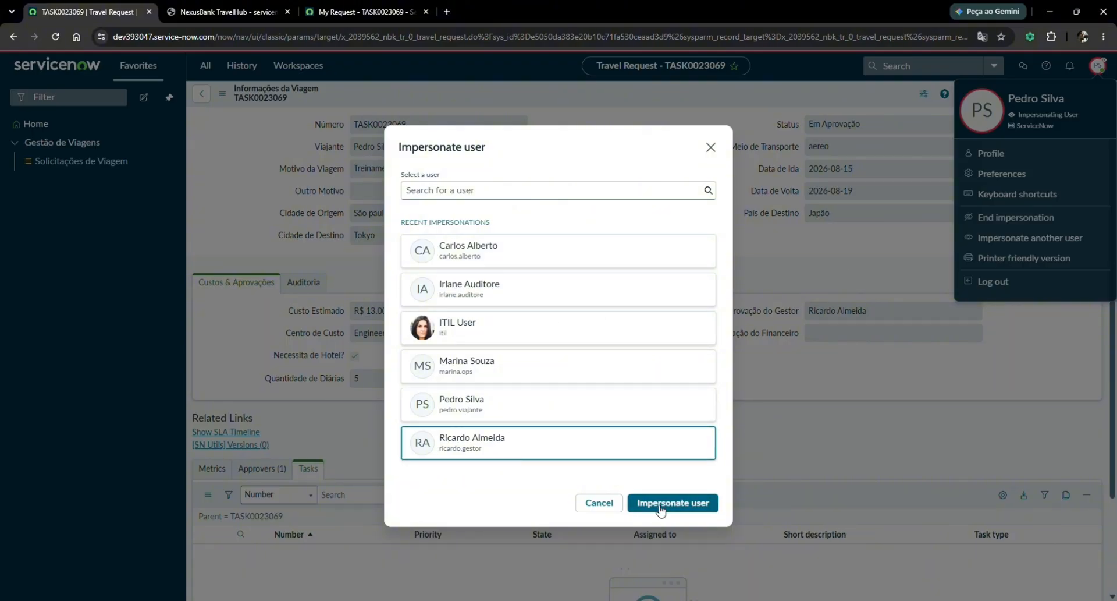
click(662, 511)
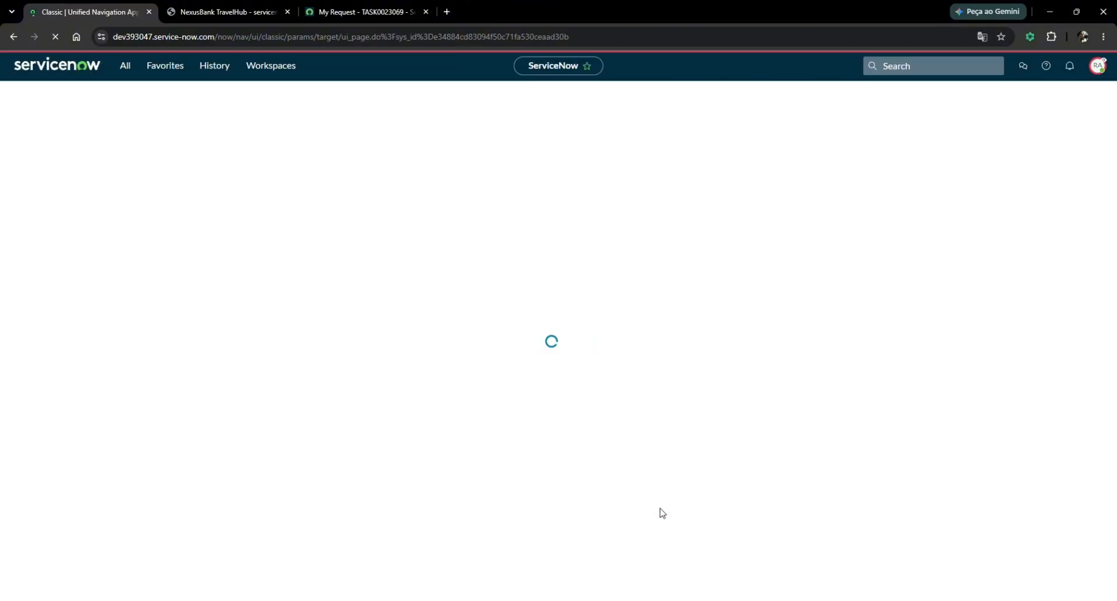
Open the pending approval in Minhas Aprovações and, from its preview, the full travel request record being approved.
click(169, 69)
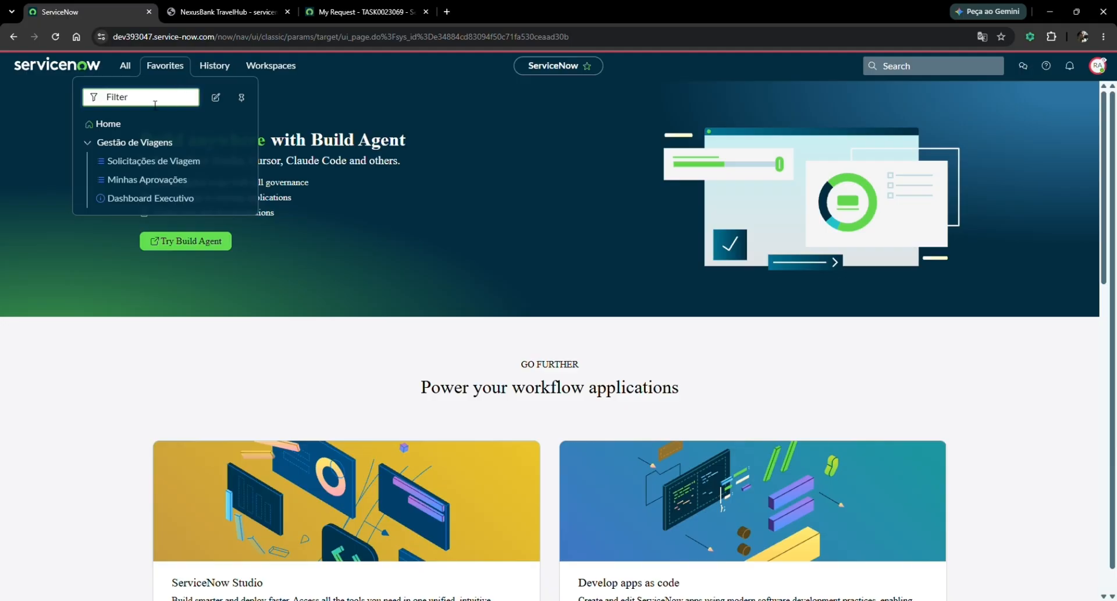
click(147, 179)
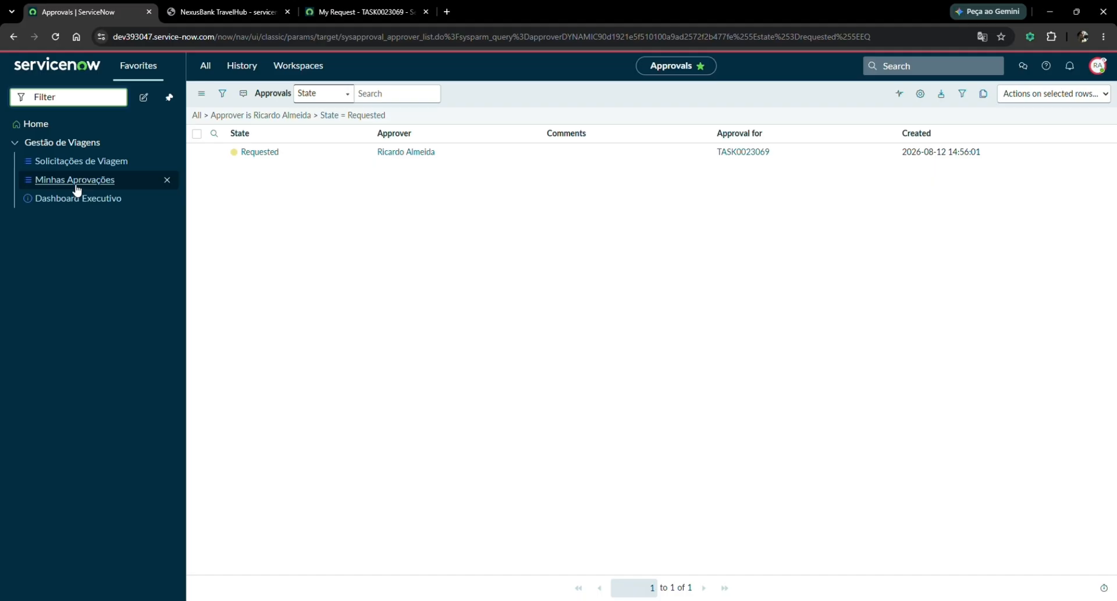
click(74, 182)
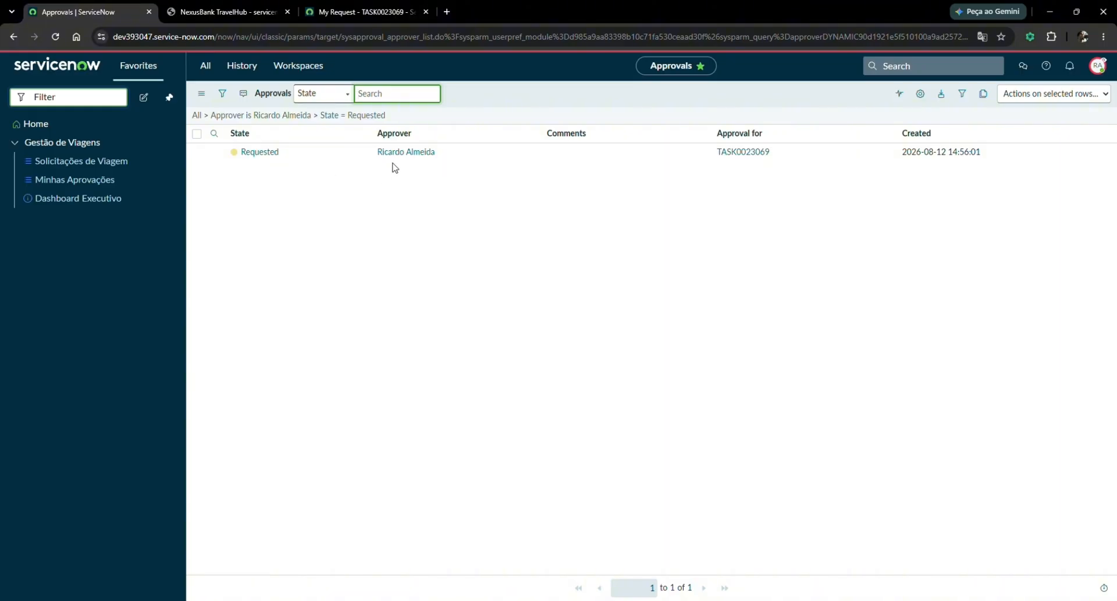
click(264, 154)
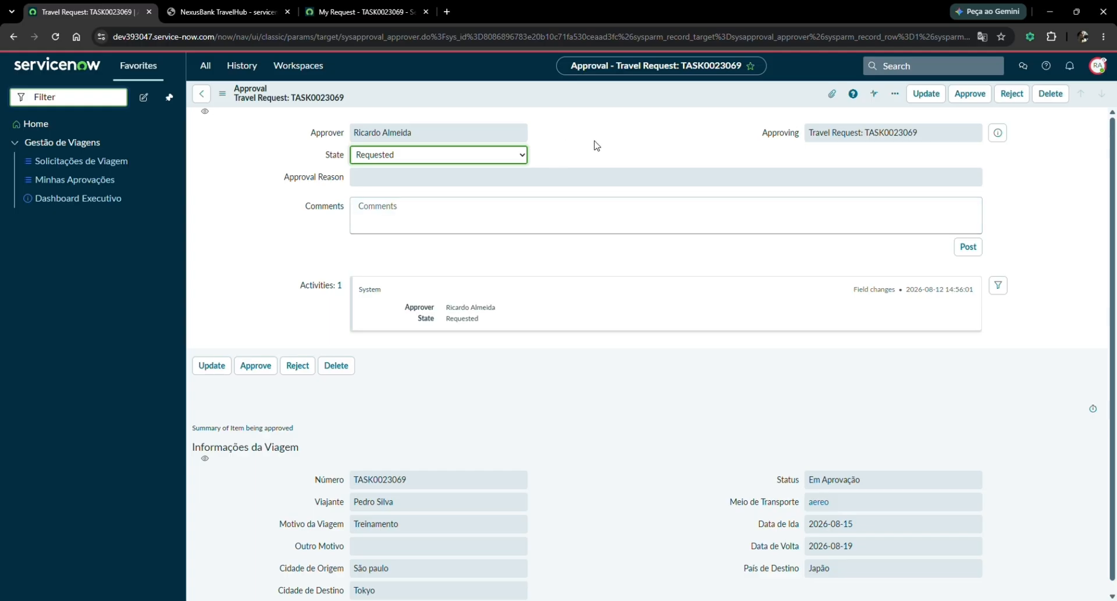
click(997, 133)
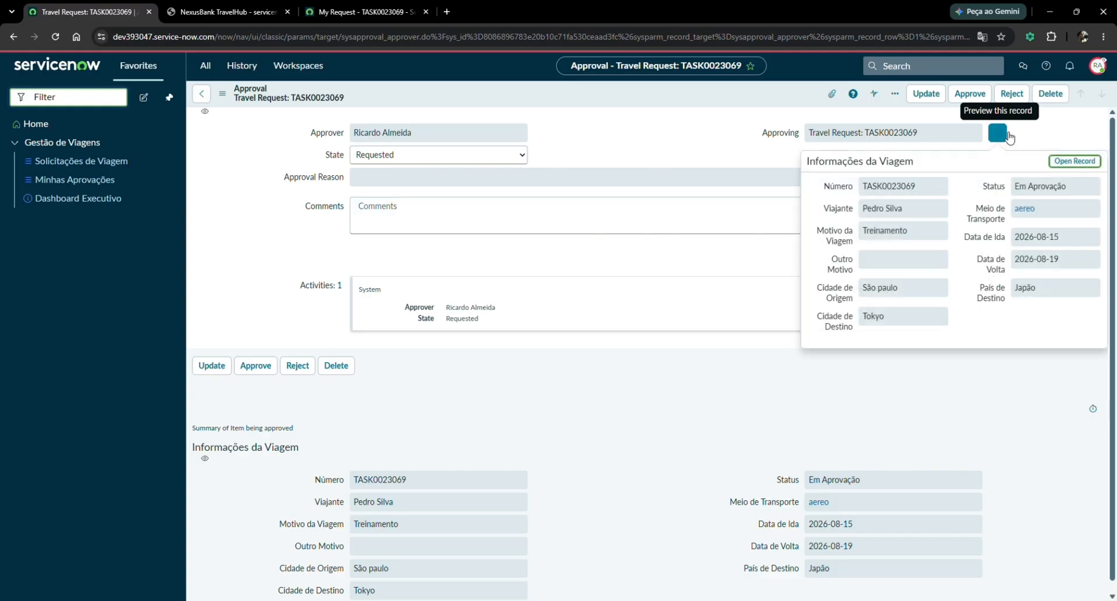
click(1060, 161)
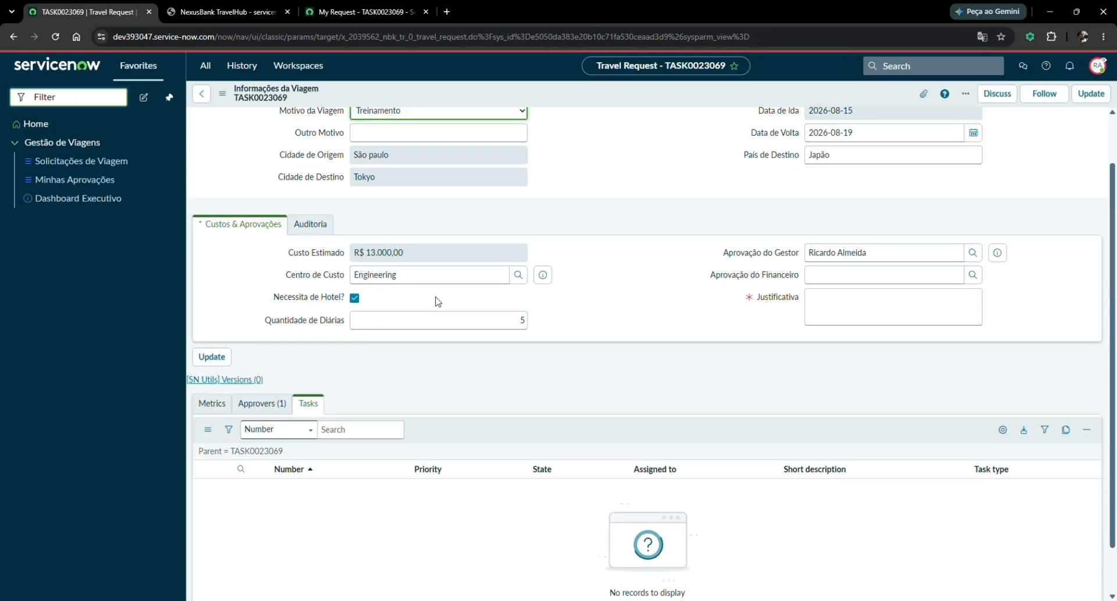
Check the Auditoria section of the Tokyo travel request and approve its pending approval as the manager.
scroll(617, 256, up, 1)
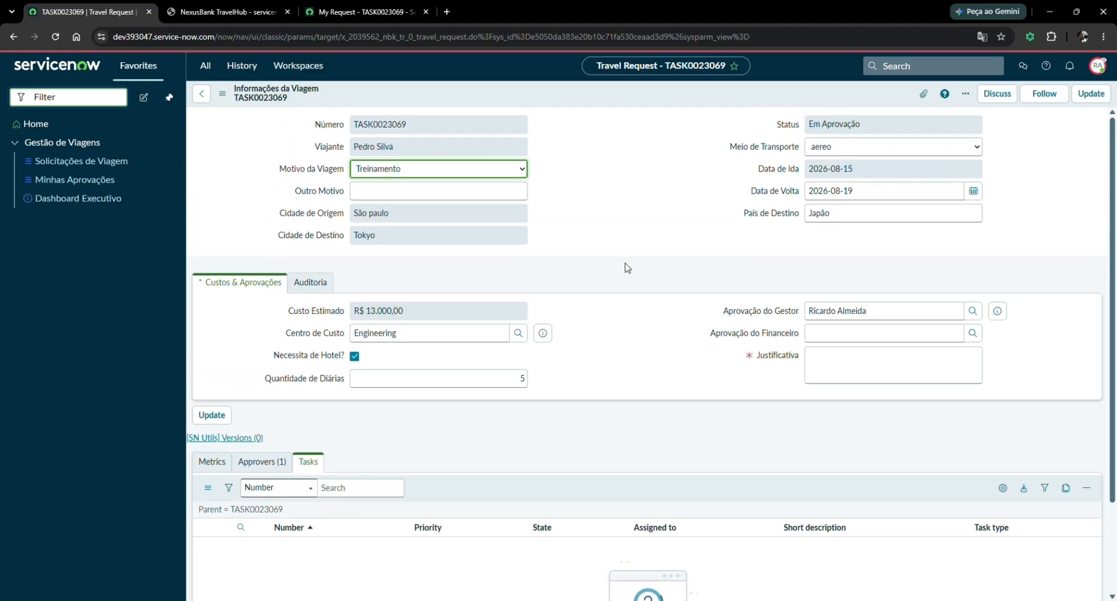
click(312, 283)
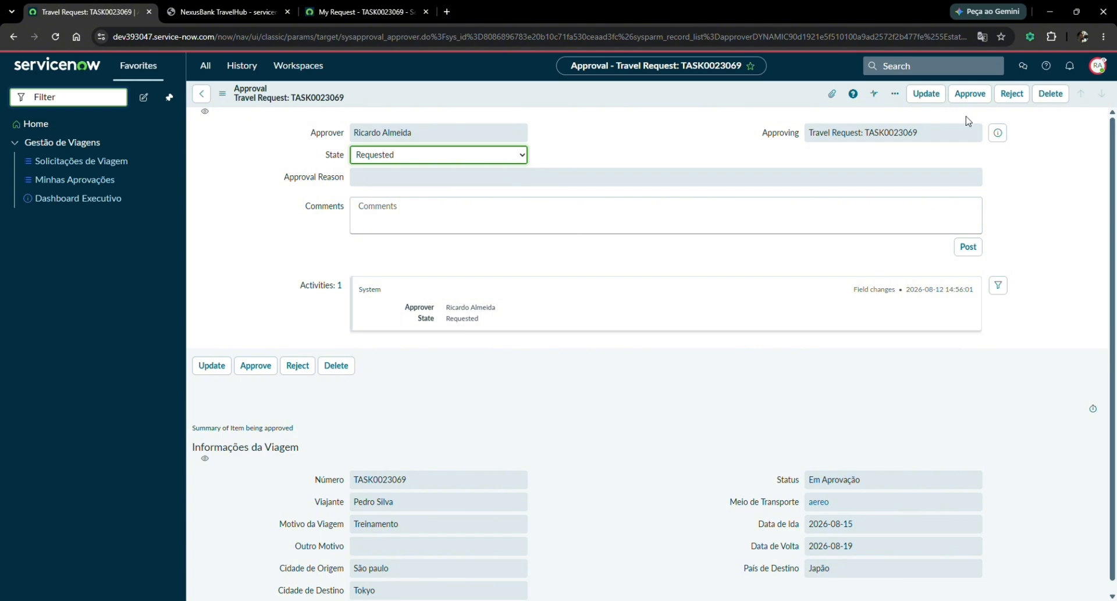
click(969, 93)
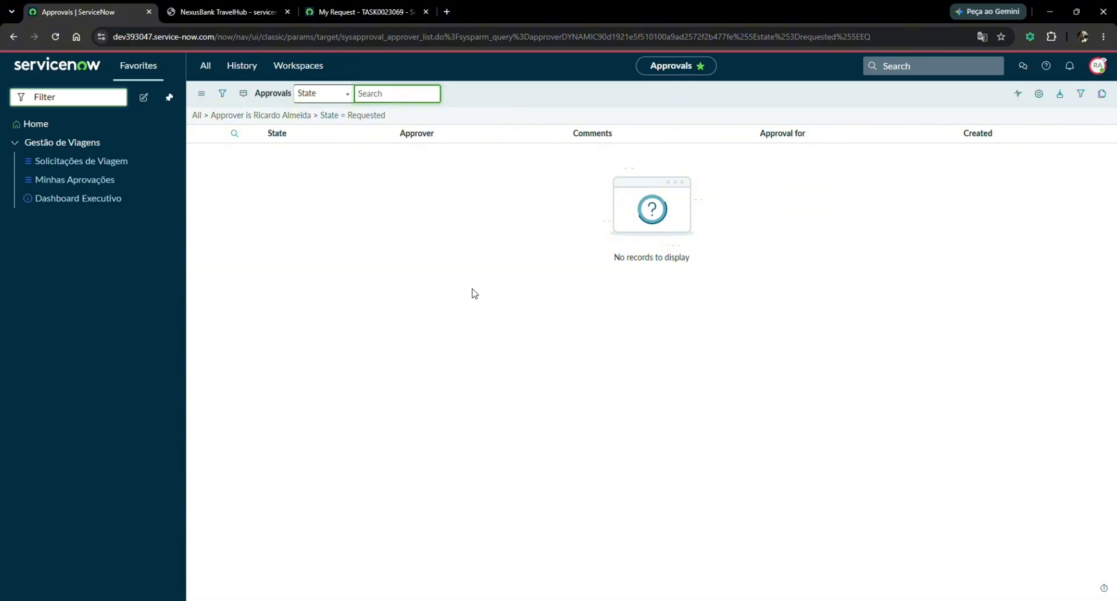
click(711, 267)
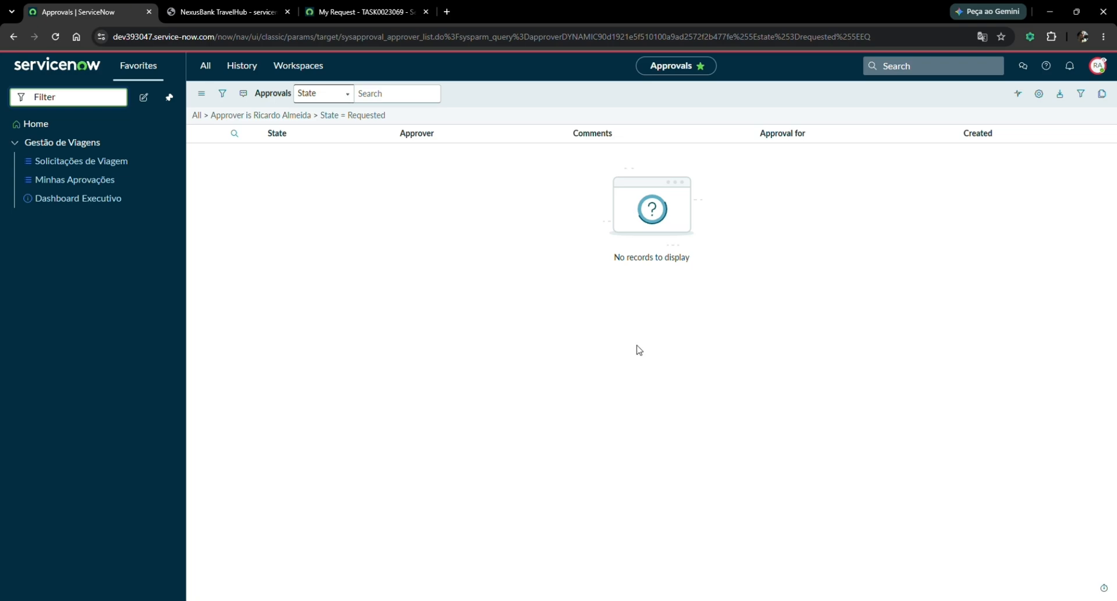
Impersonate the second-level approver who must decide on the request after the manager.
click(1109, 69)
click(1007, 239)
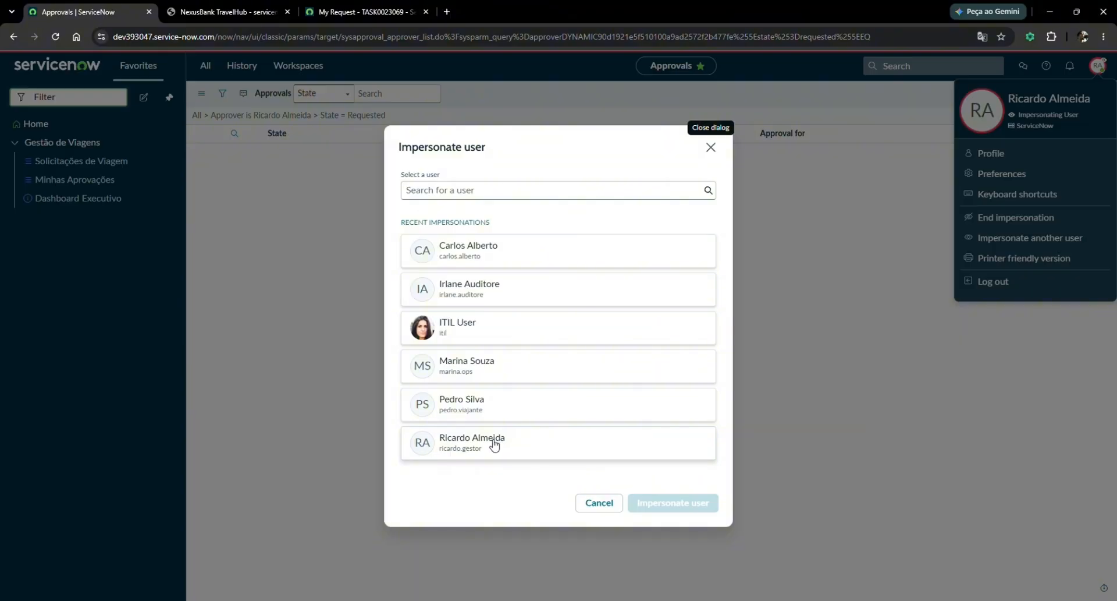
click(506, 257)
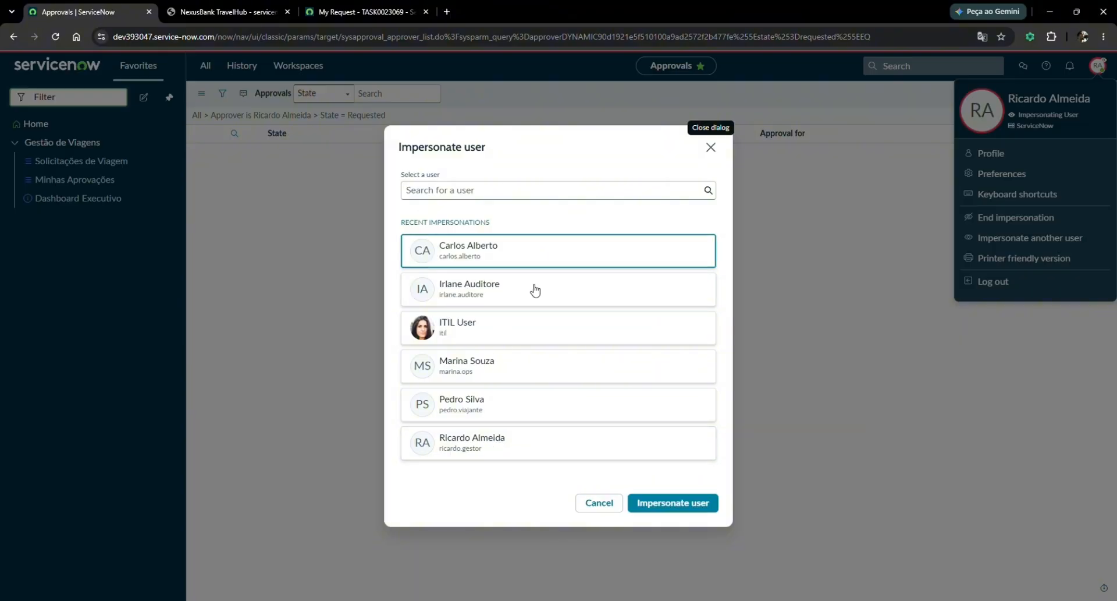
click(676, 502)
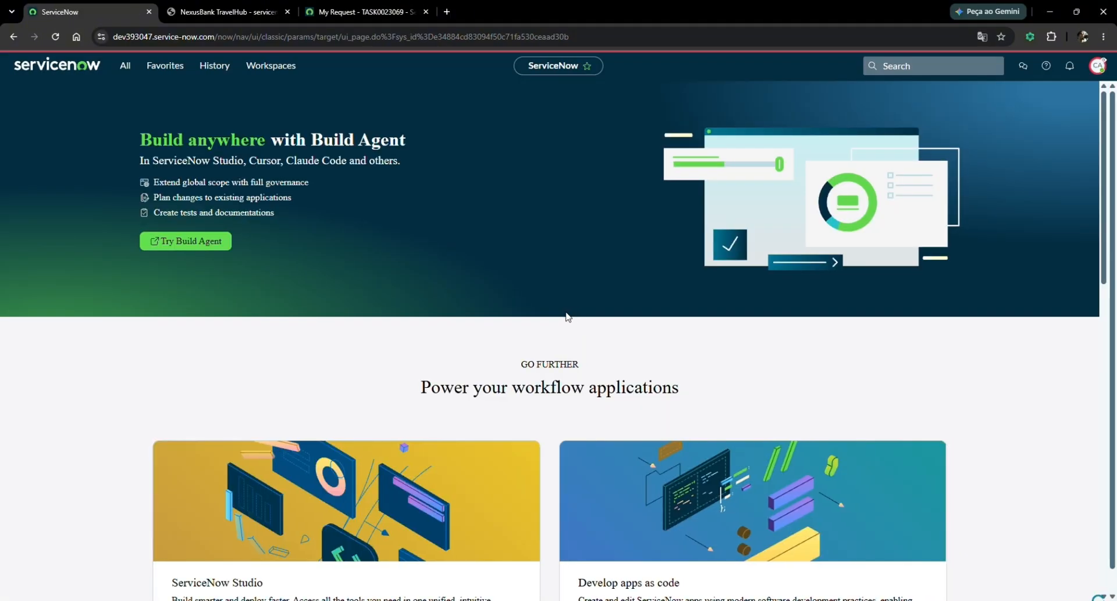
Open the requested approval for TASK0023069 in Minhas Aprovações, approve it, and view the Solicitações de Viagem list.
click(165, 67)
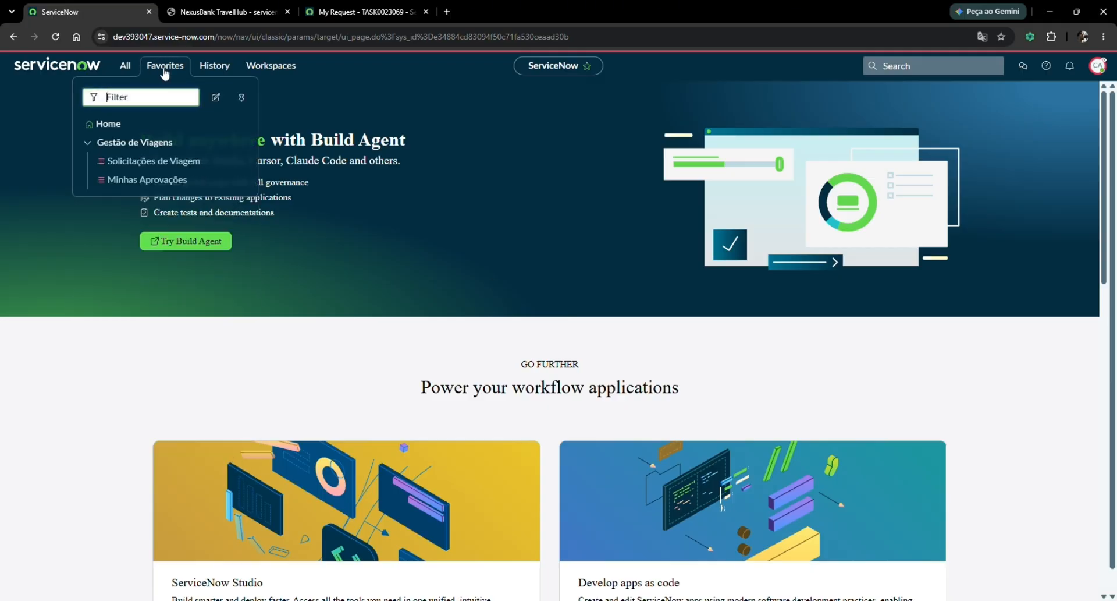
click(171, 180)
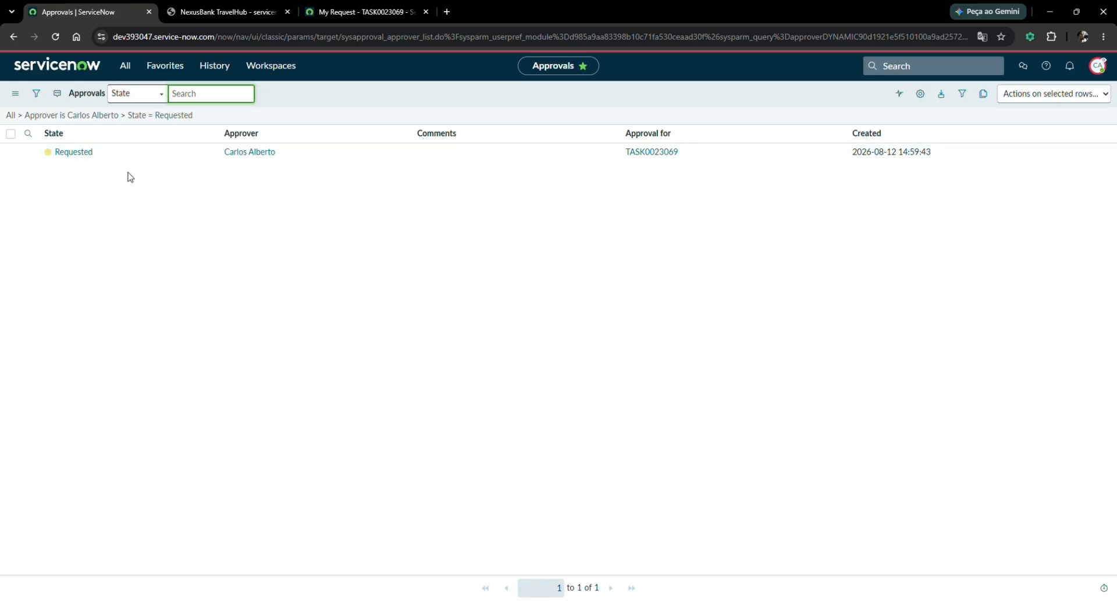
click(75, 155)
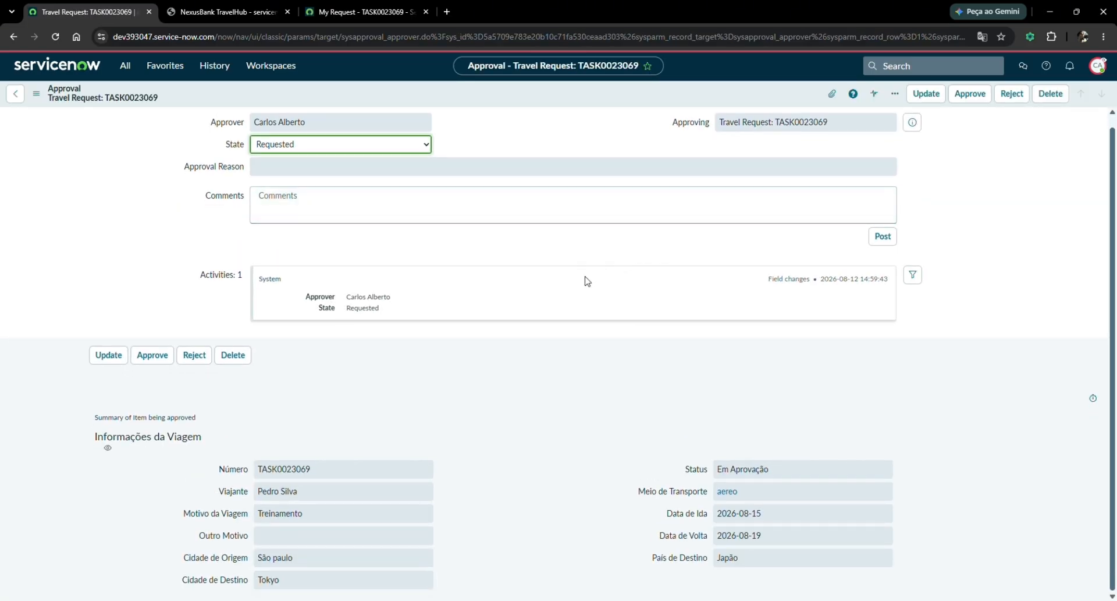
scroll(678, 312, up, 1)
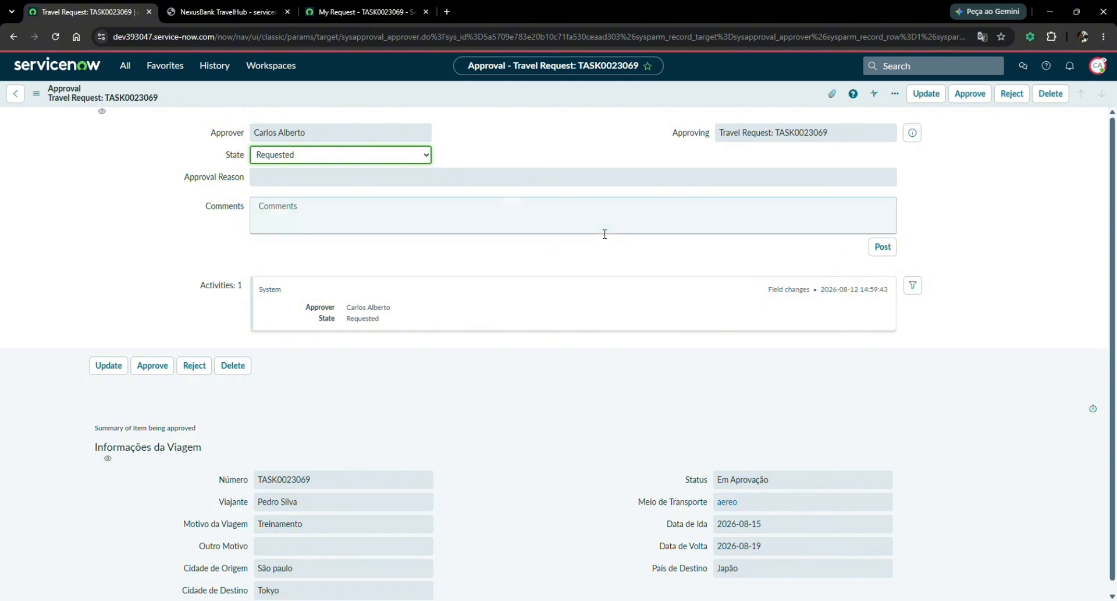
click(970, 93)
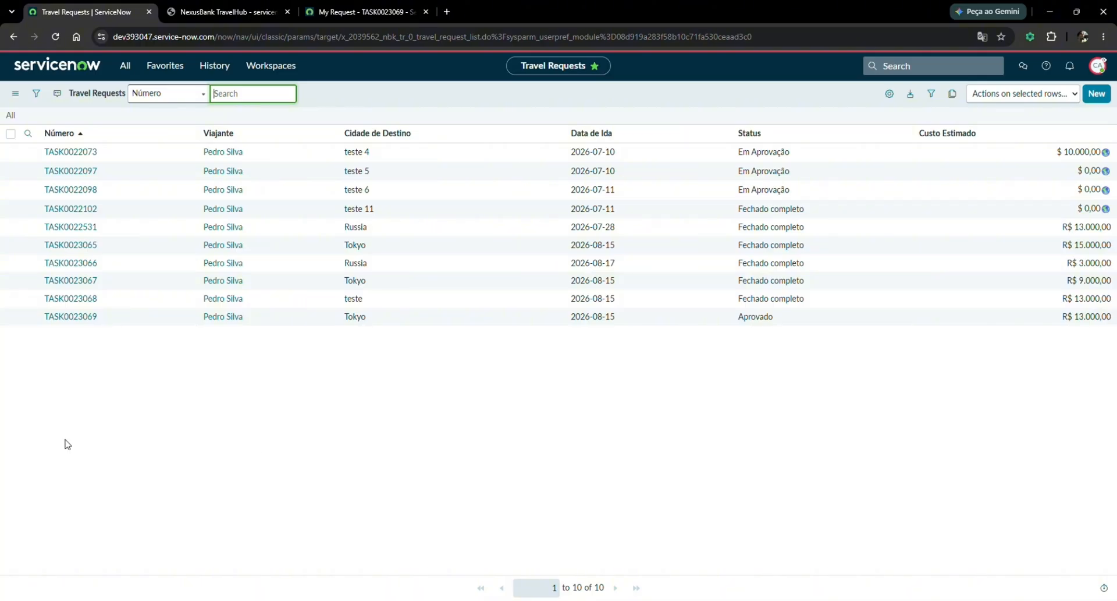
key(alt+Tab)
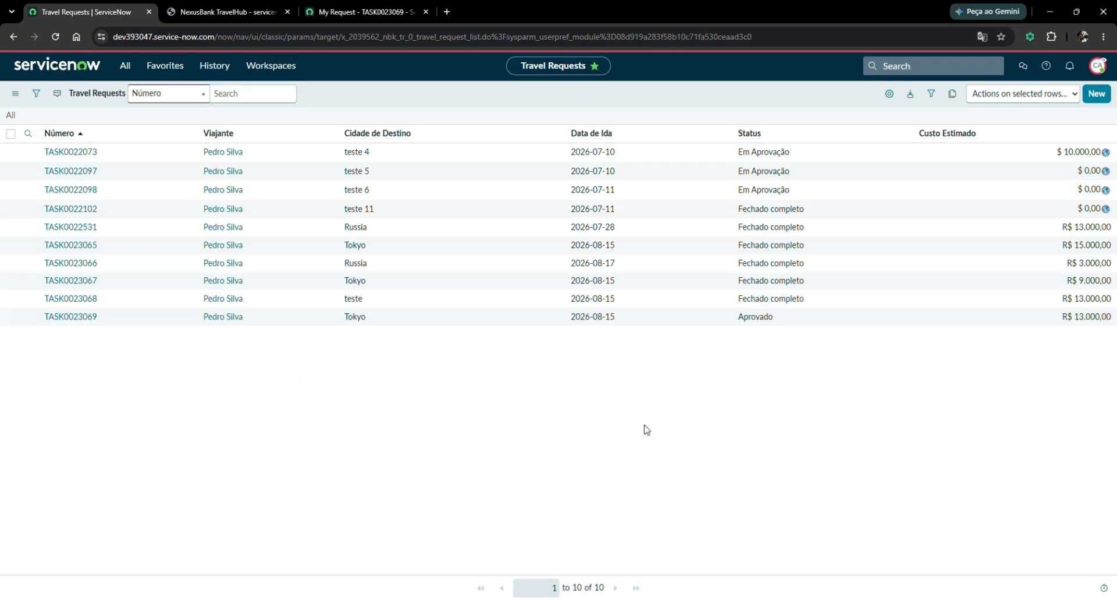
Impersonate the travel operations user who handles the booking tasks.
click(1098, 65)
click(1030, 236)
click(510, 376)
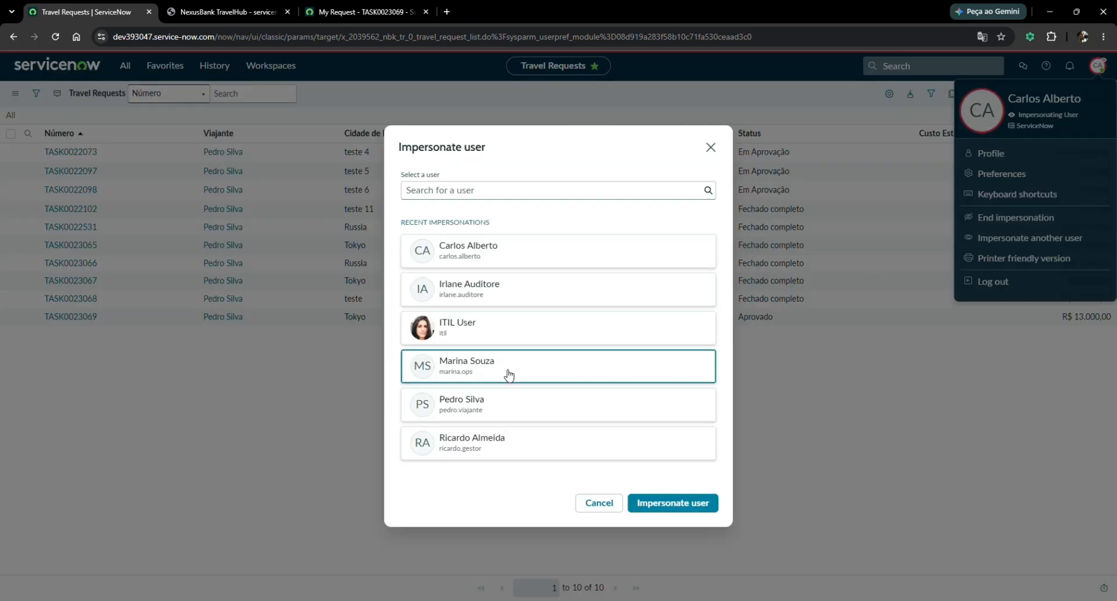
click(672, 503)
Open the trip booking task from Tarefas de Operações and enter the work note "Sua reserva esta pronta, tenha uma boa viagem.".
click(129, 67)
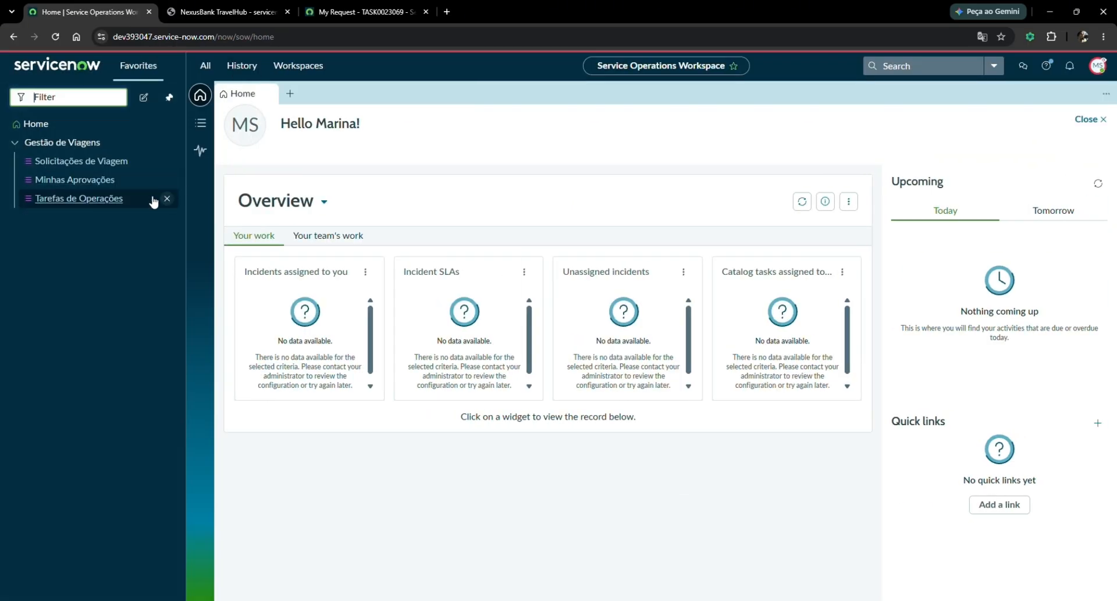
click(93, 199)
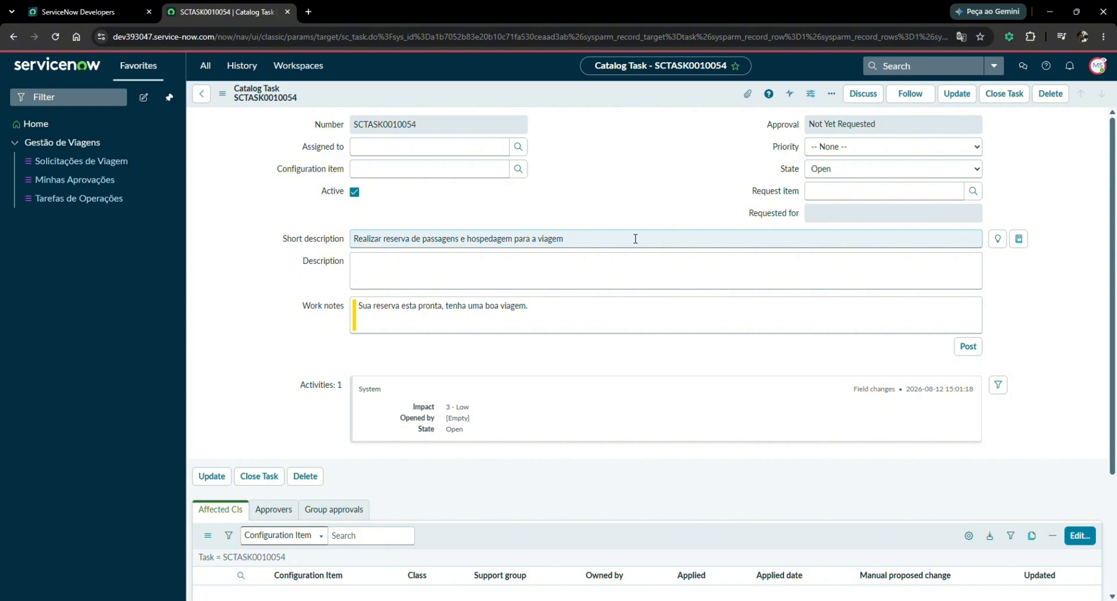
click(633, 313)
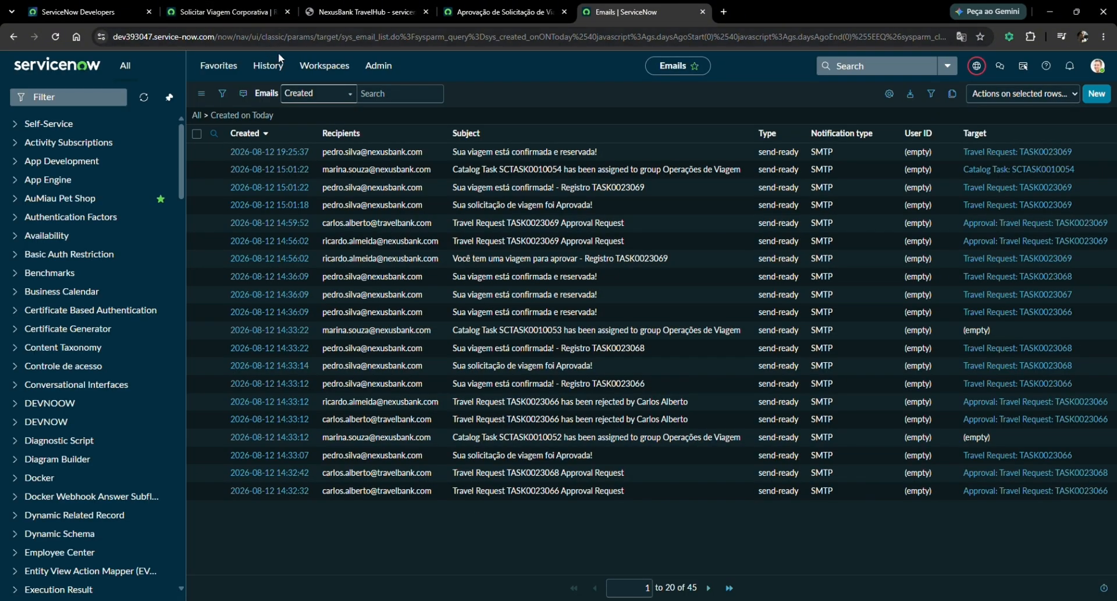
Switch to the NexusBank TravelHub application in ServiceNow Studio and examine the Travel Request table's default form view and available fields.
click(358, 11)
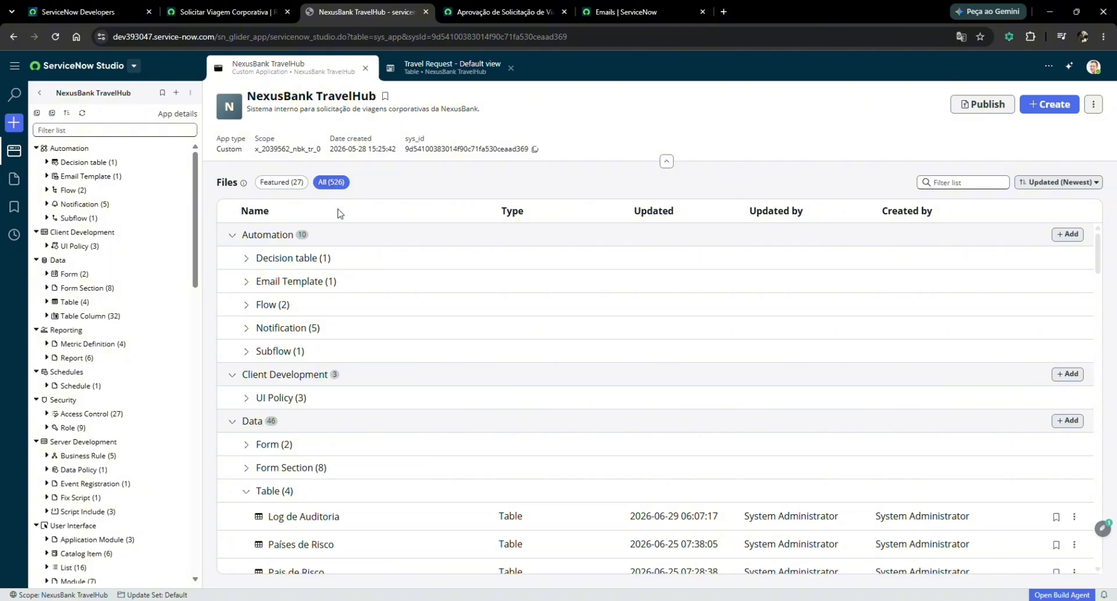
click(453, 68)
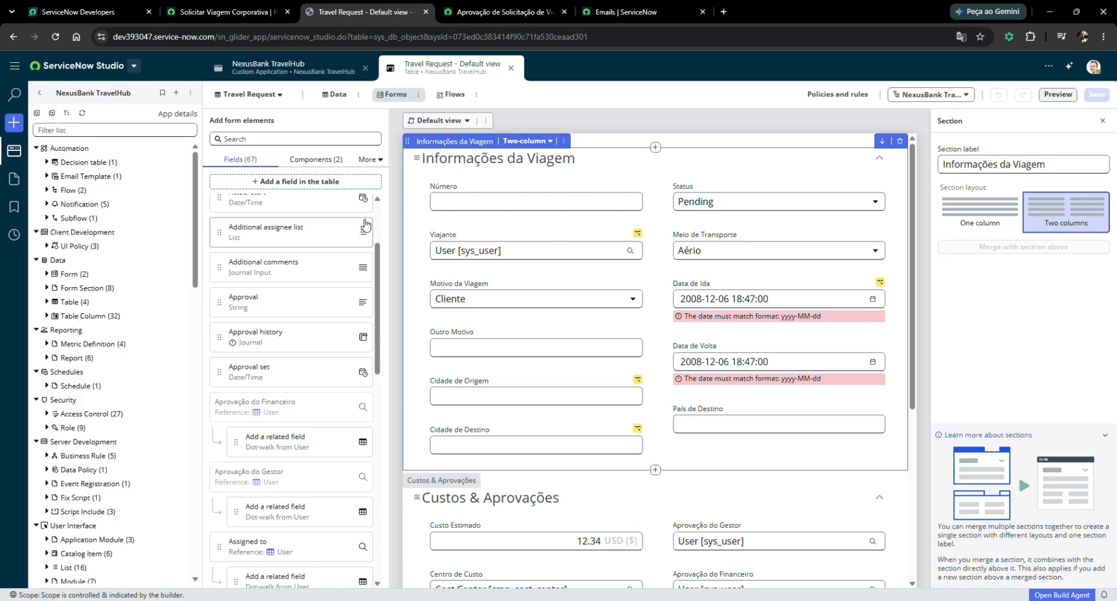
scroll(358, 231, down, 1)
scroll(357, 231, up, 3)
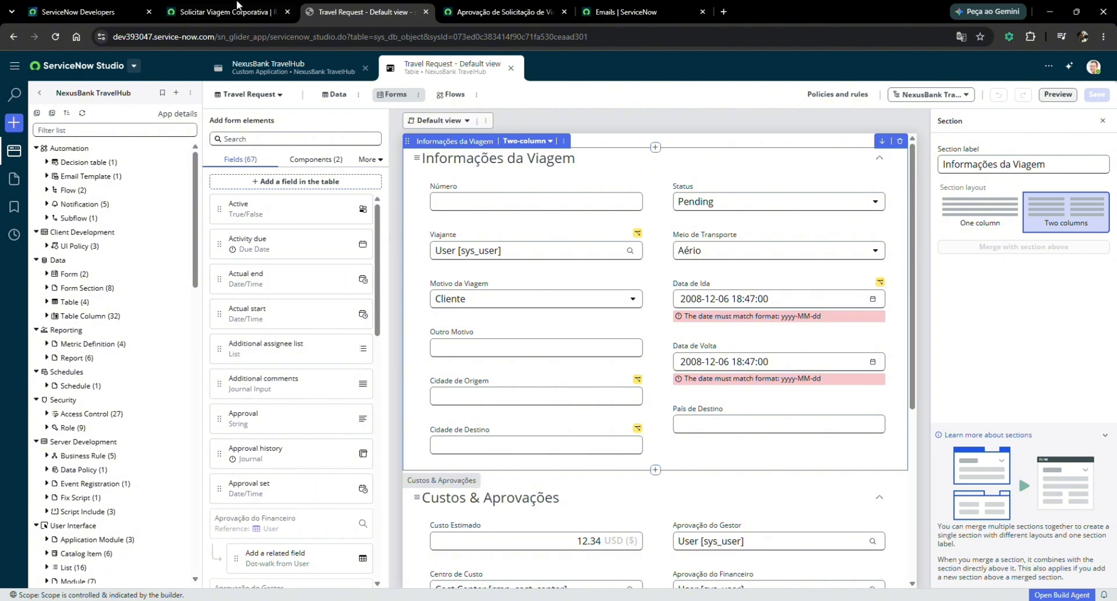
Review the Solicitar Viagem Corporativa record producer's script and variables, and open its Acompanhantes variable set.
click(234, 9)
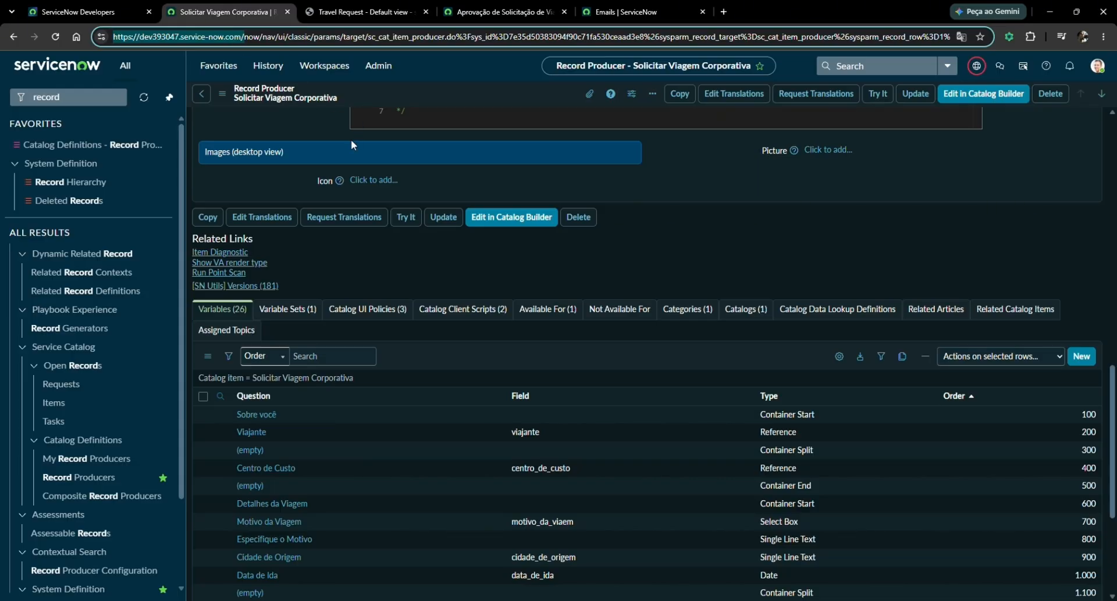
scroll(349, 174, up, 12)
scroll(356, 189, down, 2)
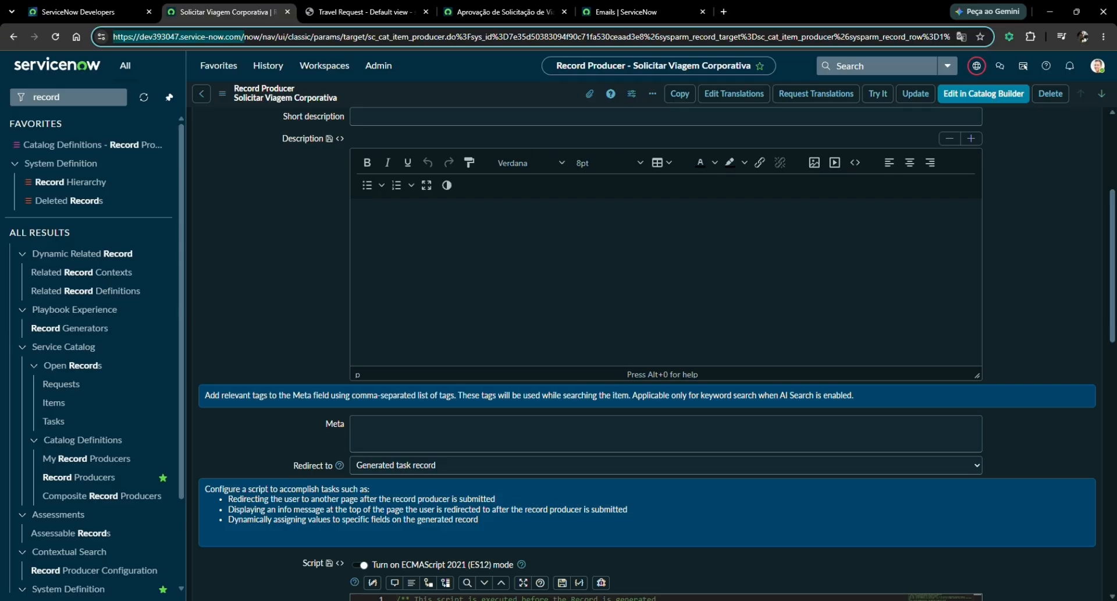
scroll(326, 291, down, 5)
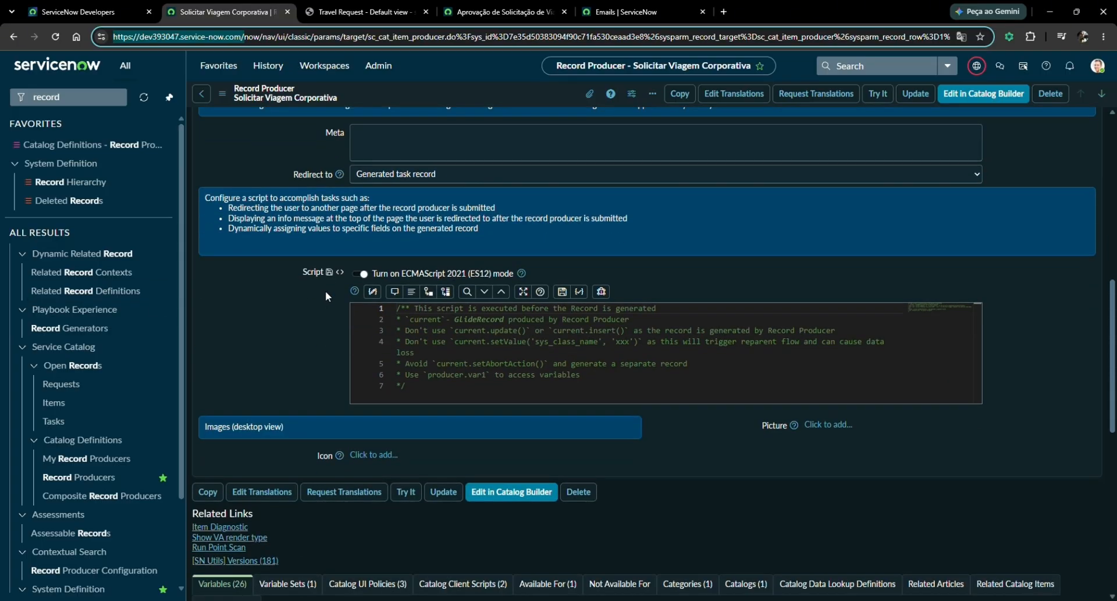
scroll(325, 295, down, 2)
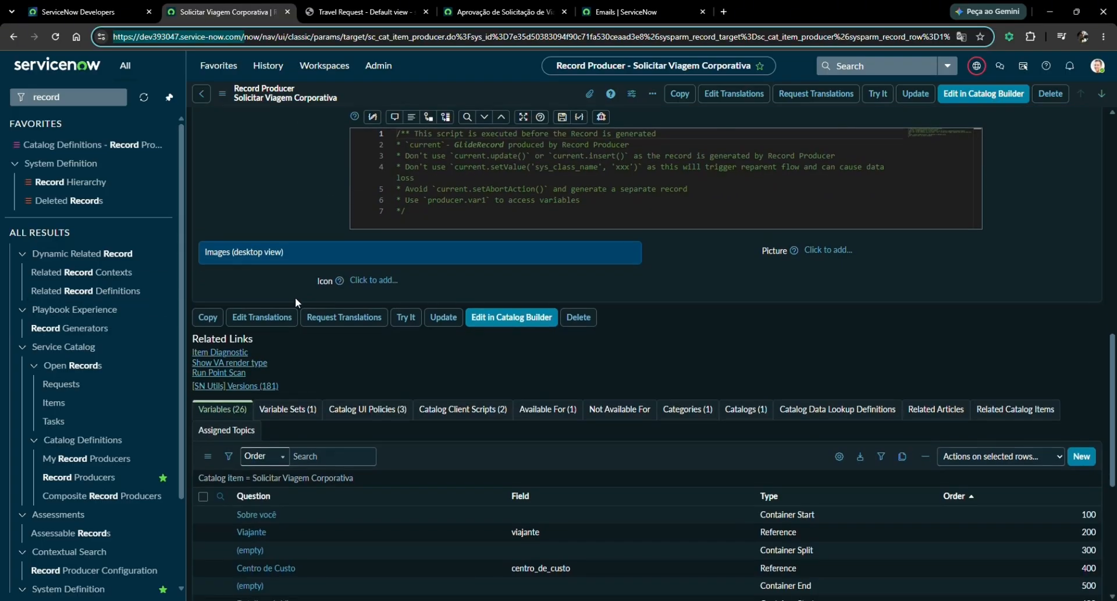
scroll(274, 279, down, 3)
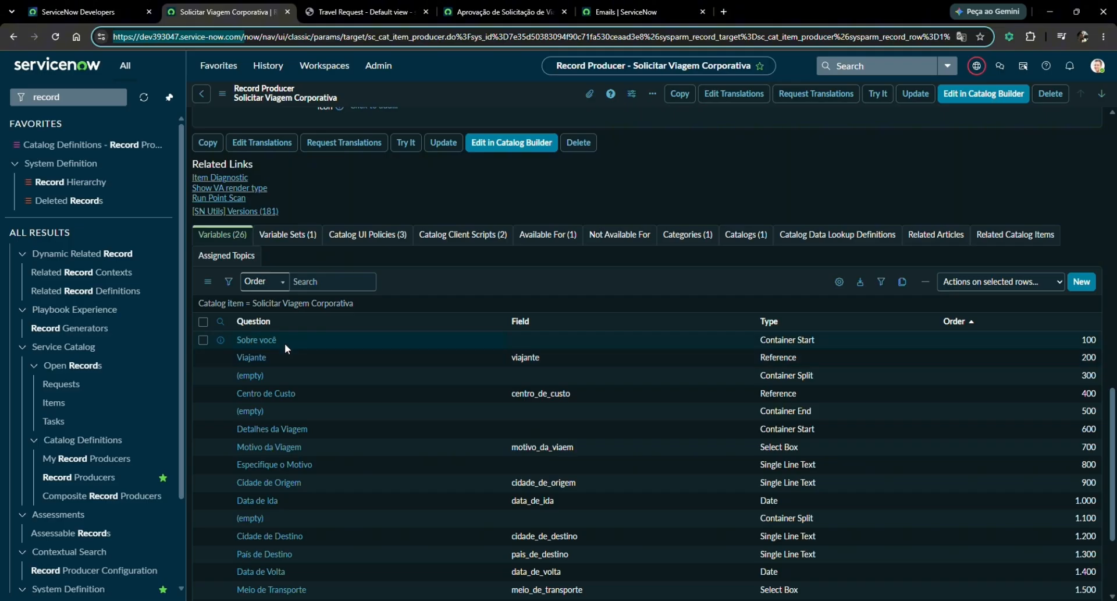
scroll(285, 343, down, 1)
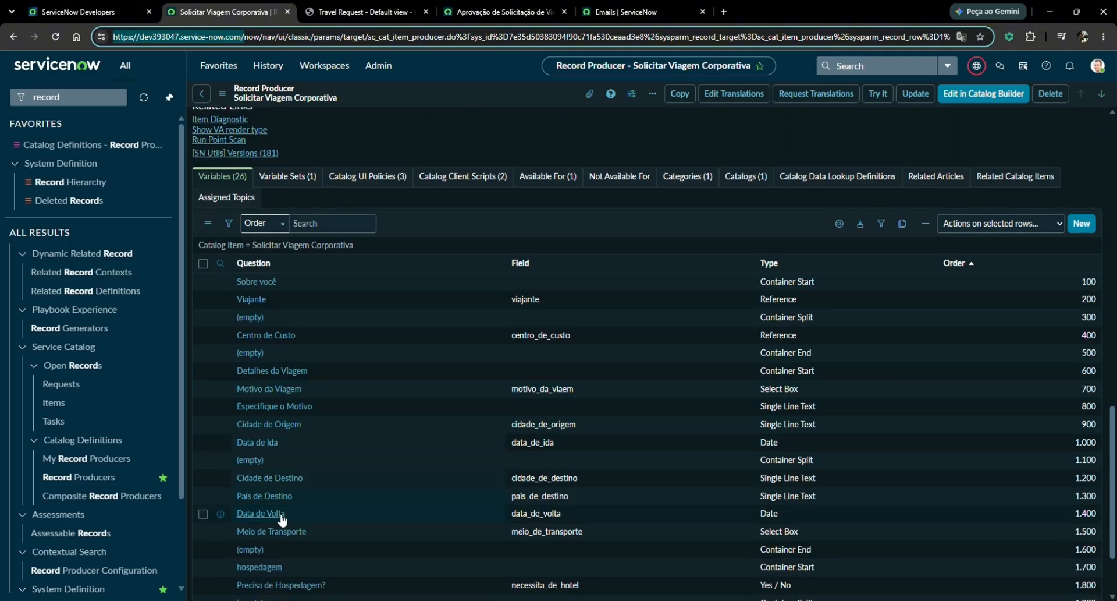
scroll(279, 517, down, 1)
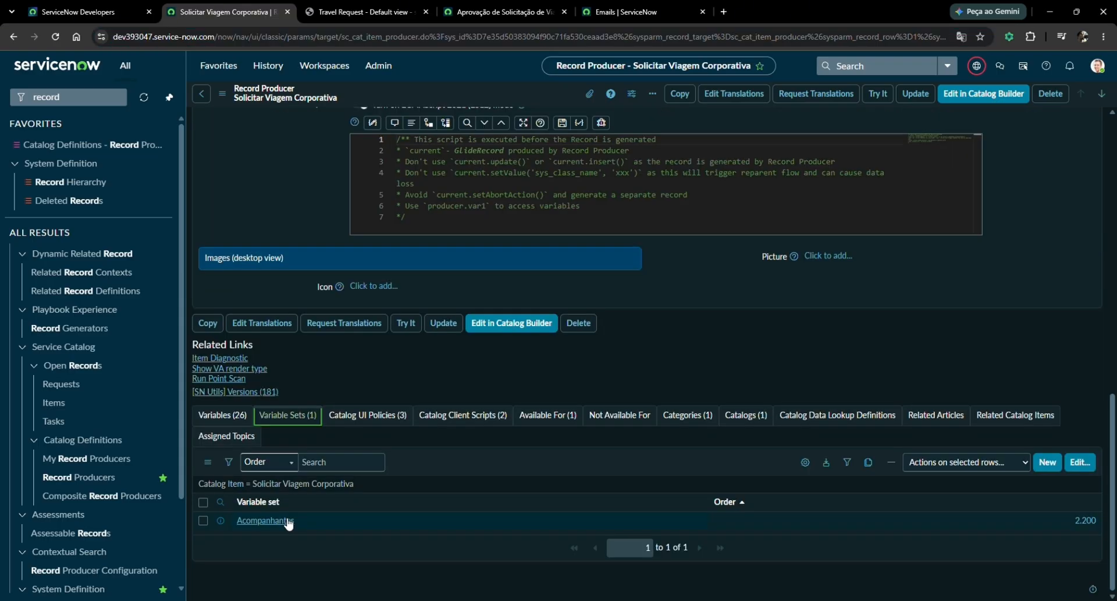
click(287, 521)
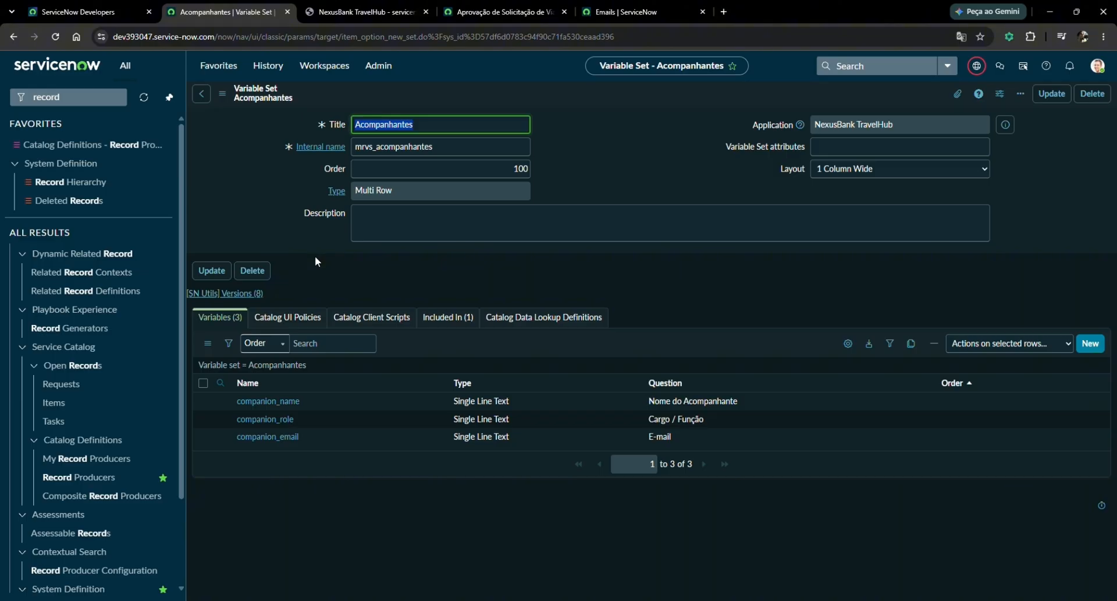
Look over the TravelHub business rules in ServiceNow Studio and review the Aprovação de Solicitação de Viagem flow from its trigger to the final Notificar Viajante action.
click(365, 7)
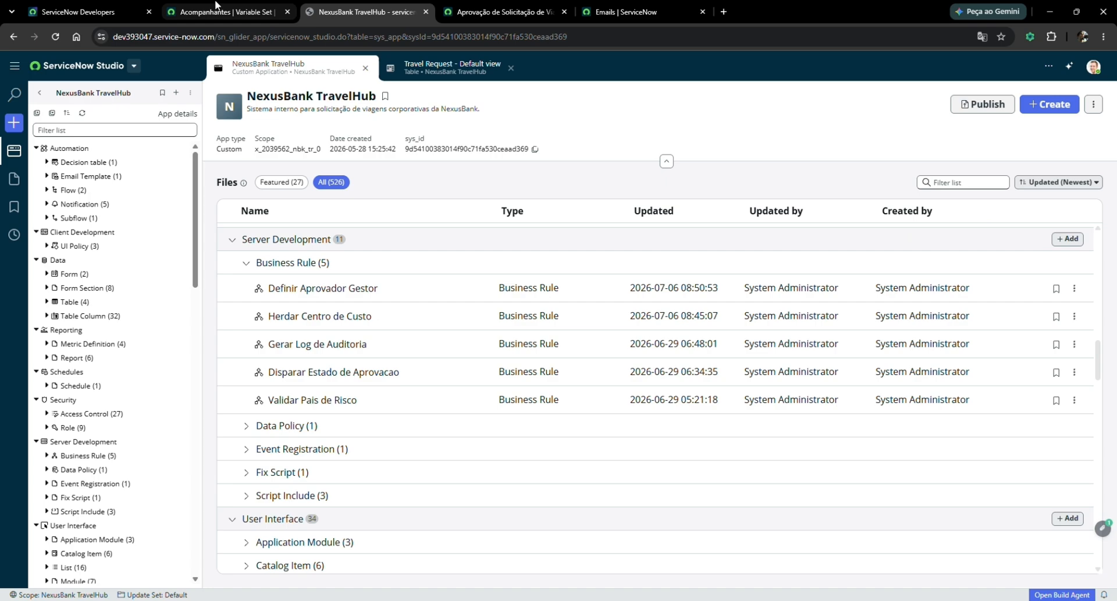
click(474, 9)
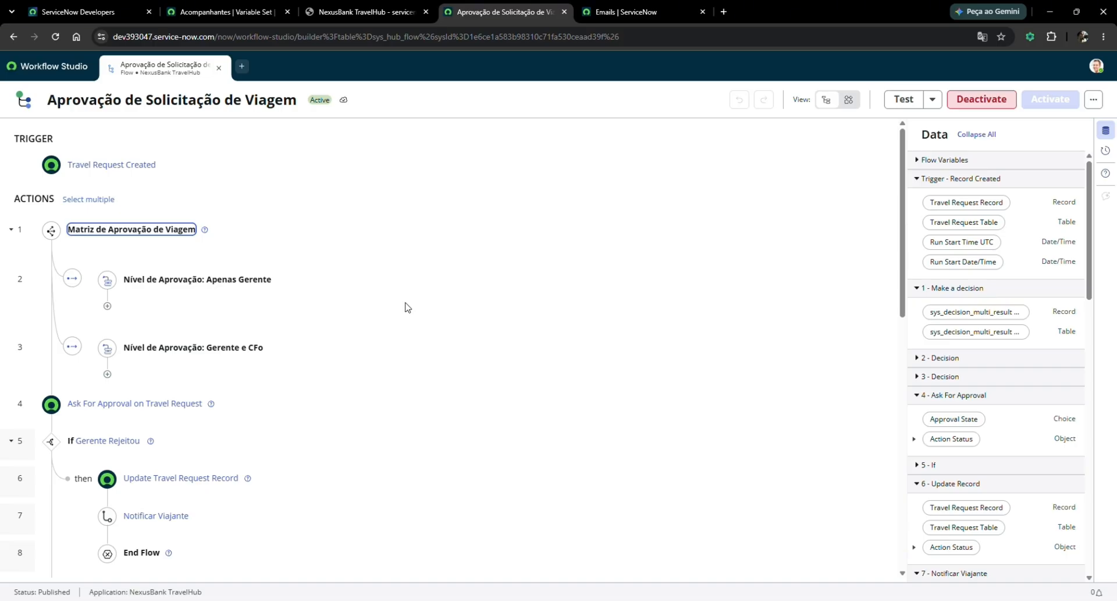
key(alt+Tab)
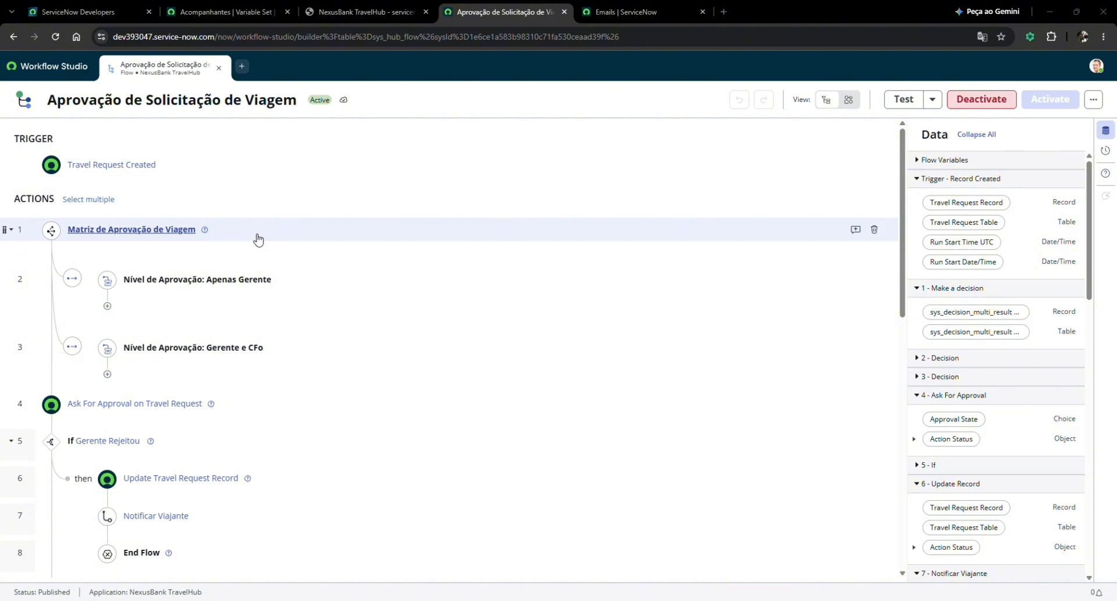
scroll(280, 270, down, 1)
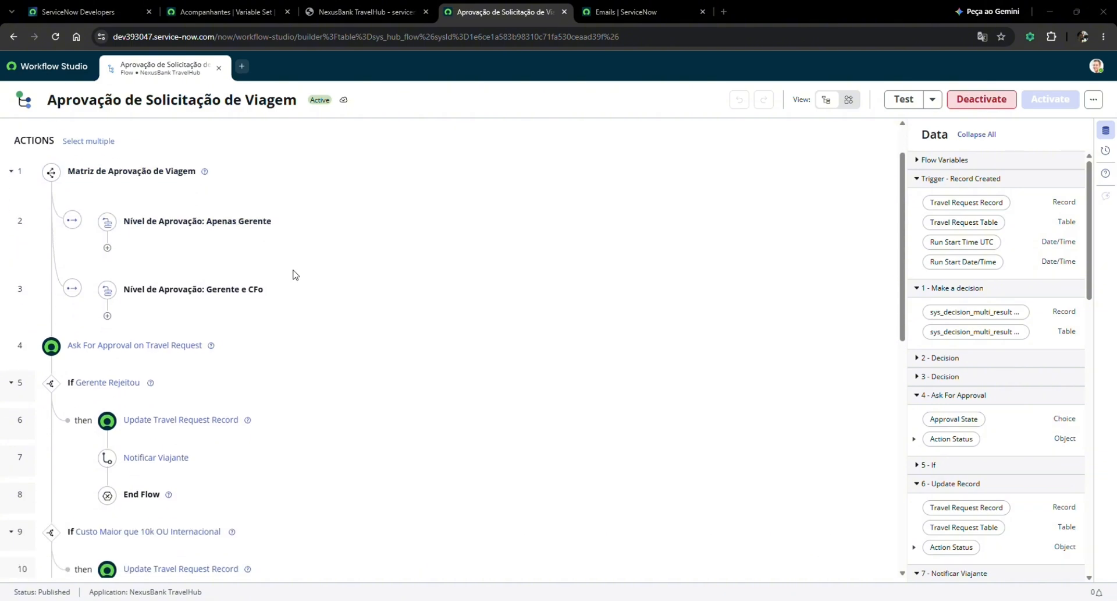
scroll(297, 271, down, 1)
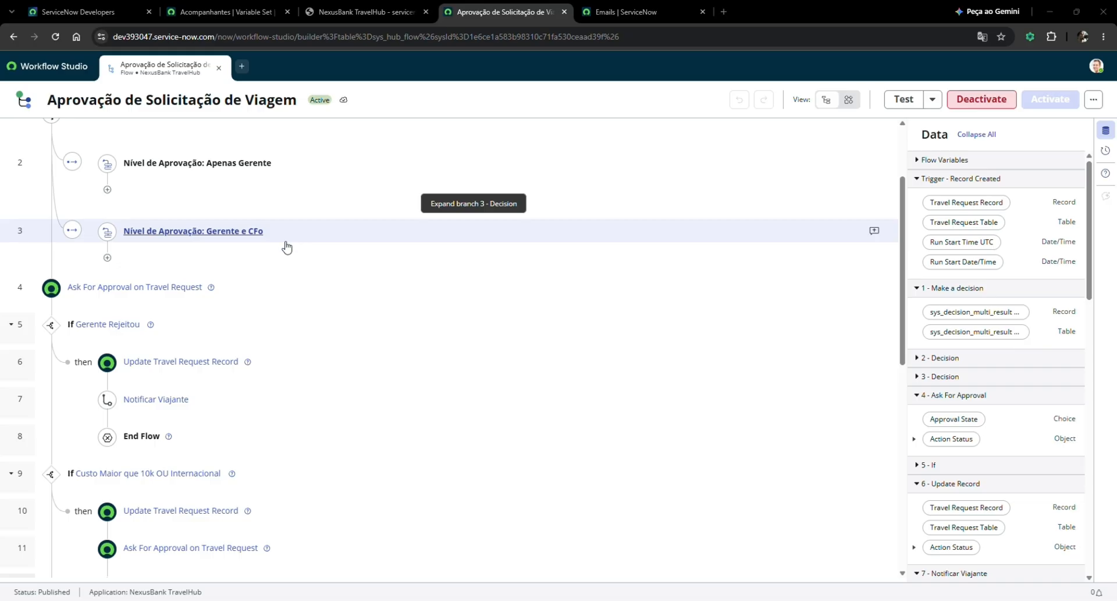
scroll(287, 244, up, 2)
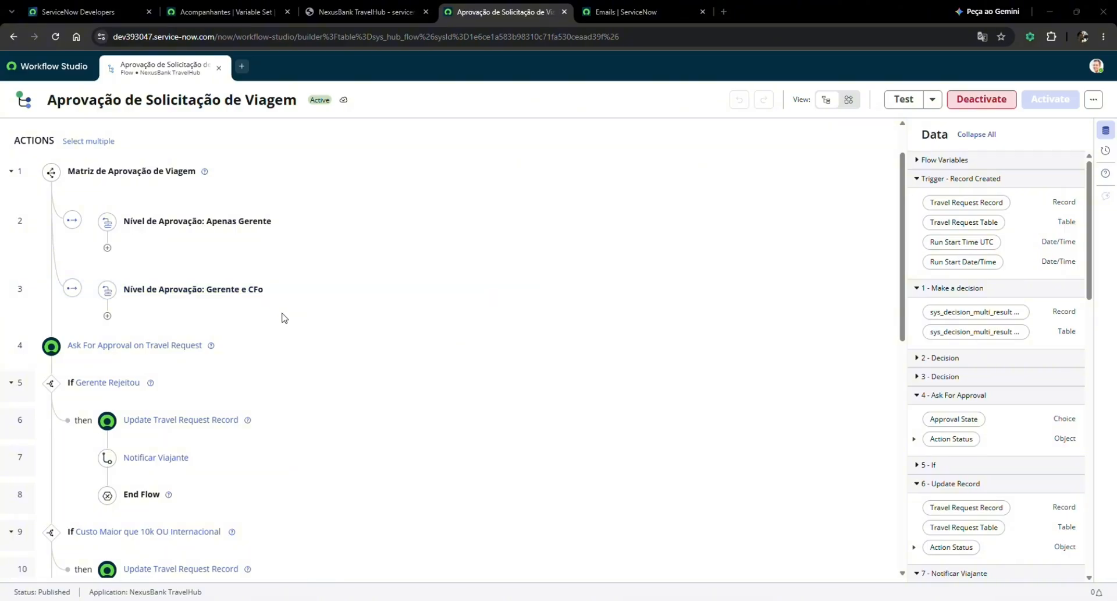
scroll(288, 312, down, 2)
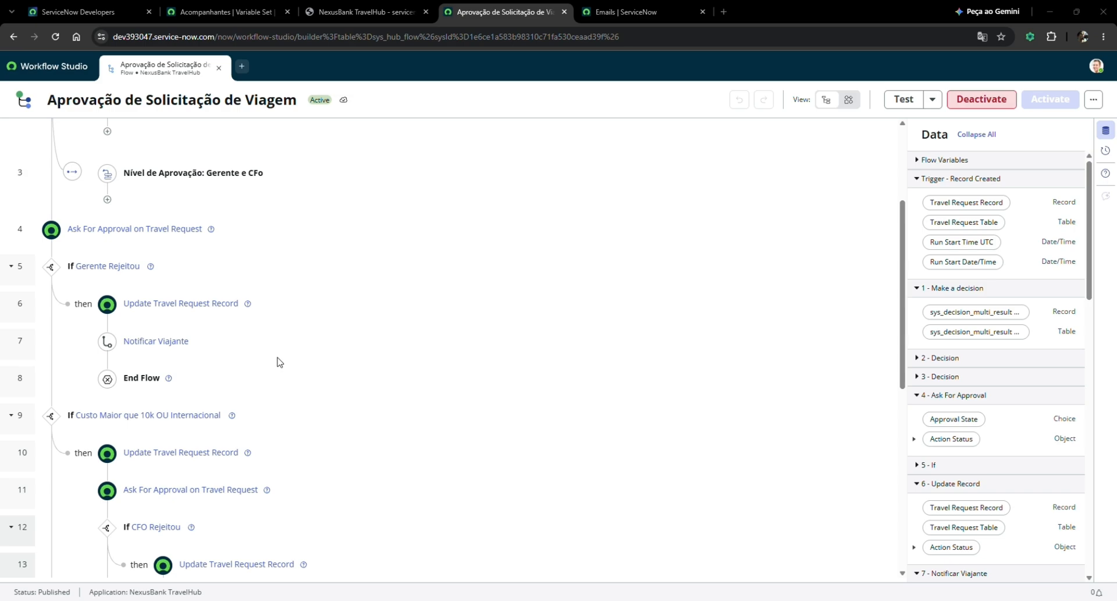
scroll(278, 361, down, 6)
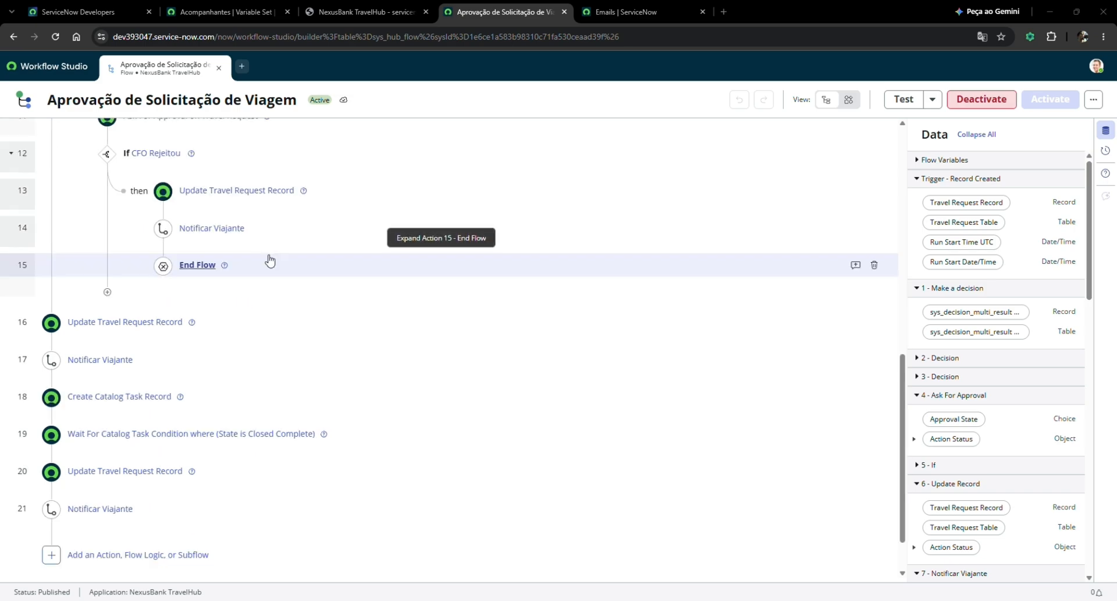
scroll(314, 256, up, 1)
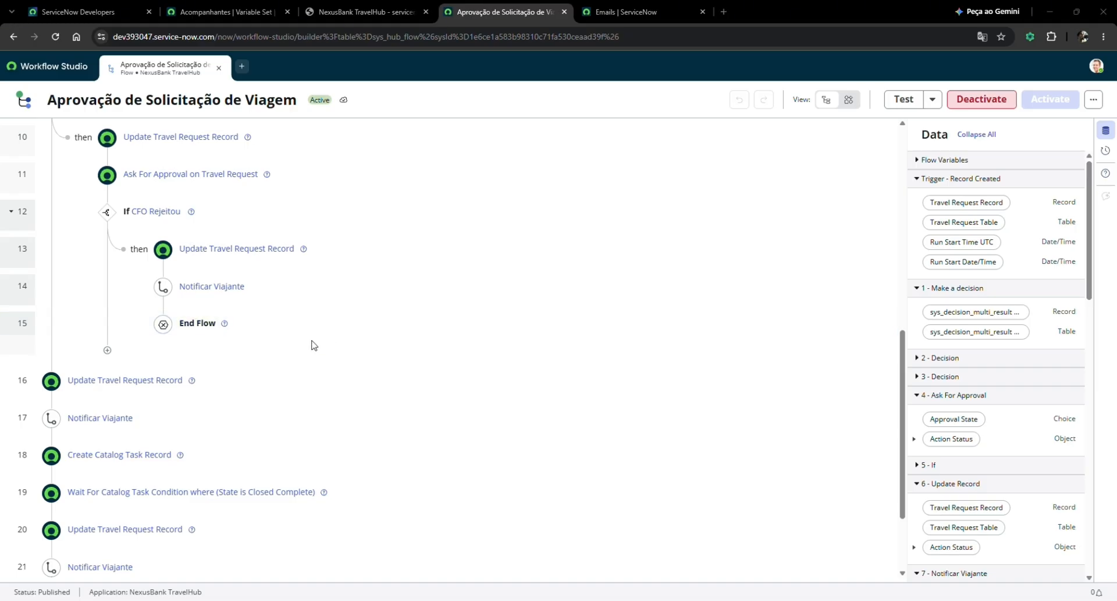
scroll(314, 346, down, 1)
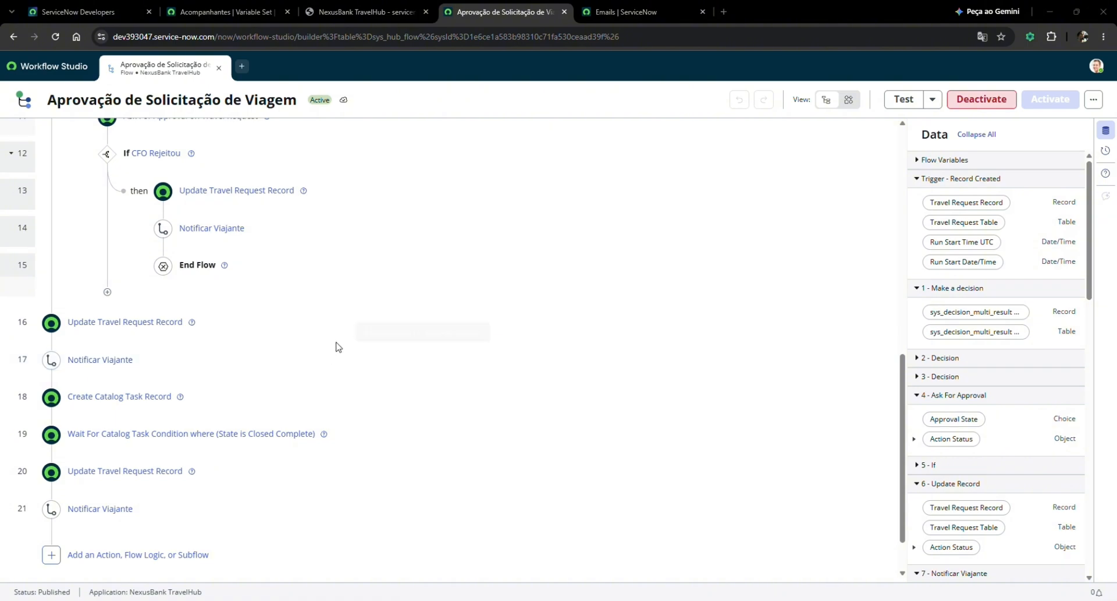
scroll(370, 354, down, 1)
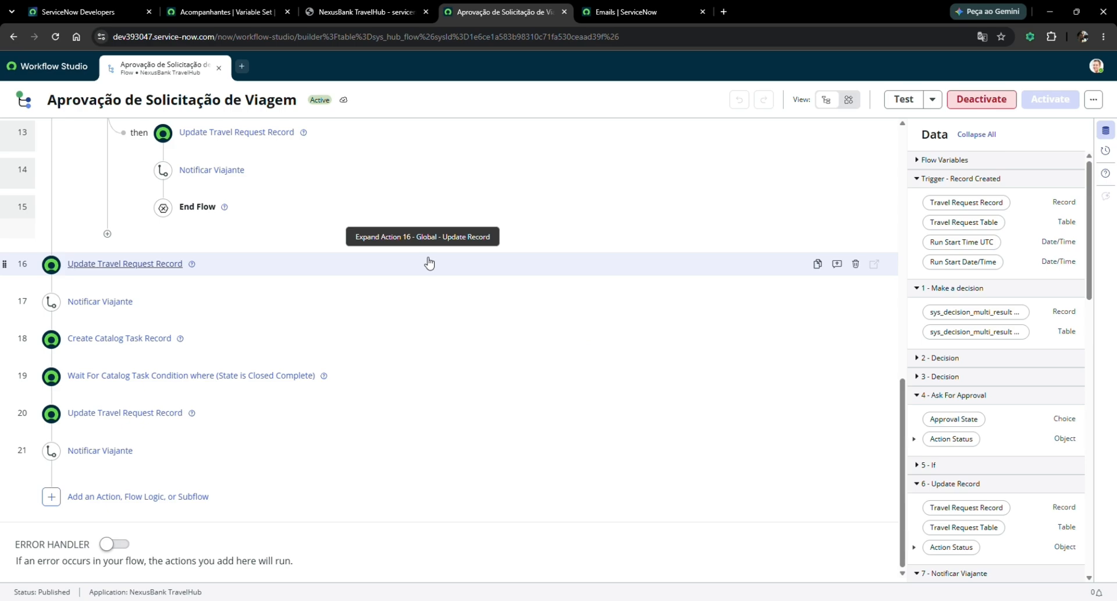
Return to the NexusBank TravelHub application in ServiceNow Studio and examine its Security files, covering the access controls and roles.
key(ctrl+shift+Tab)
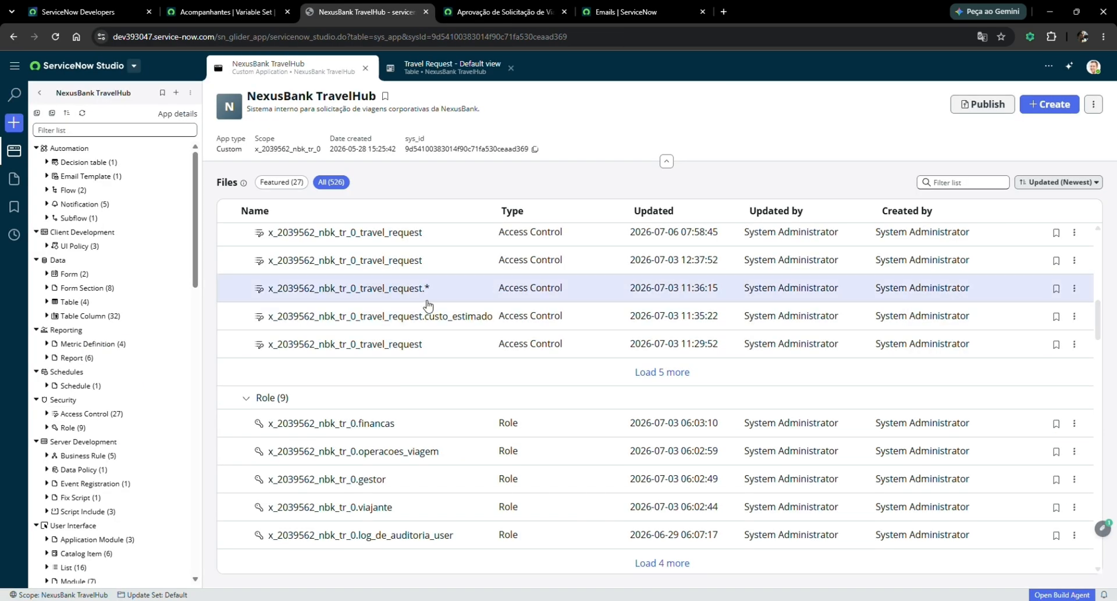
scroll(429, 299, up, 2)
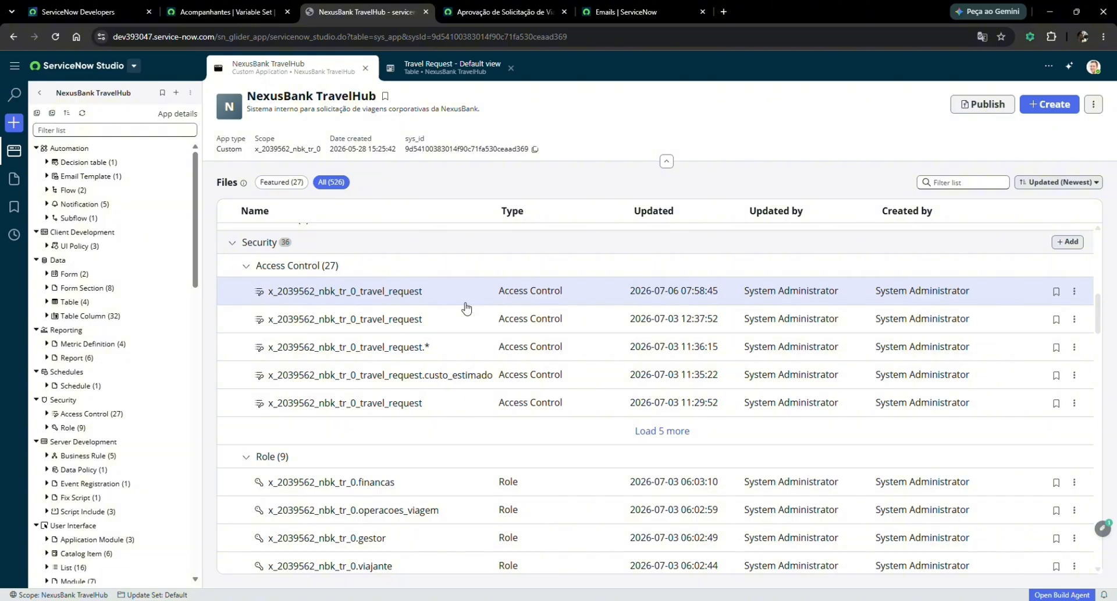
scroll(468, 325, down, 2)
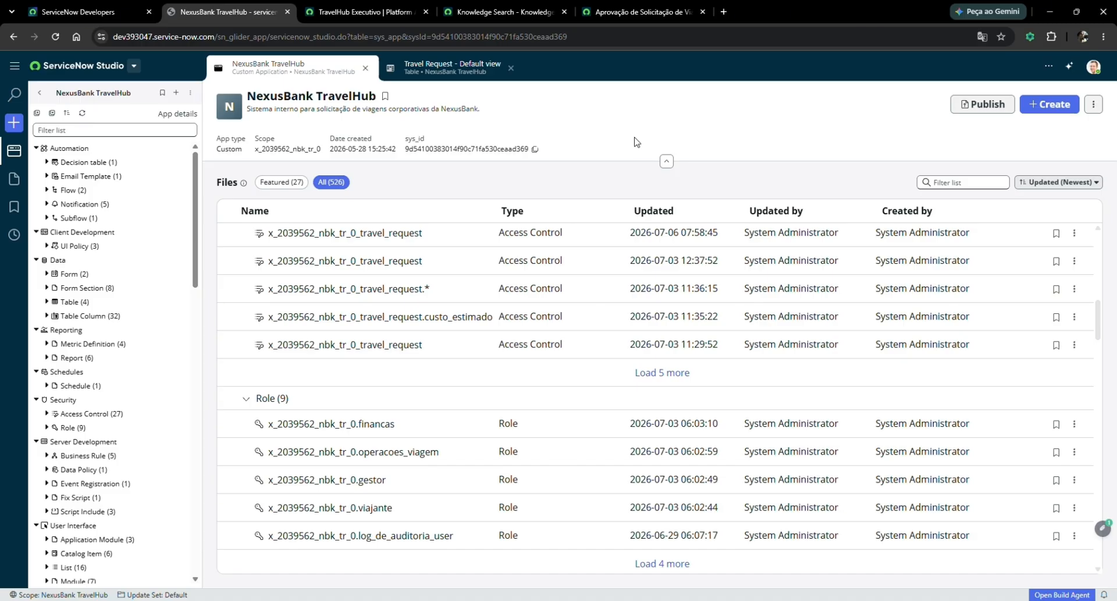
Review the TravelHub Executivo dashboard's Visão Geral, Custos and Performance charts, and switch to the TravelHub Knowledge article search.
click(355, 11)
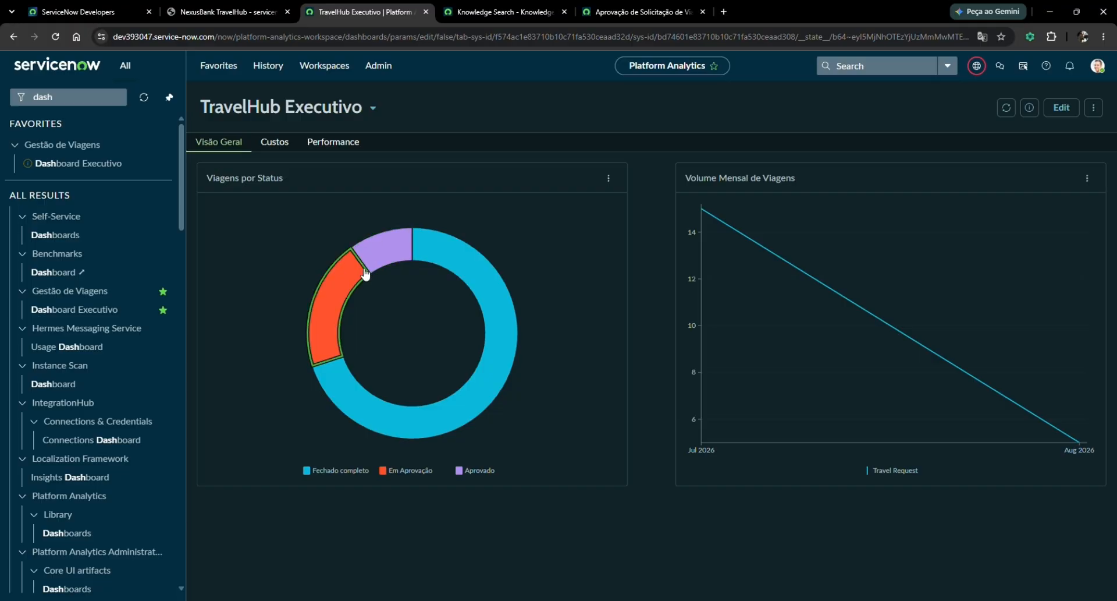
mouse_move(430, 255)
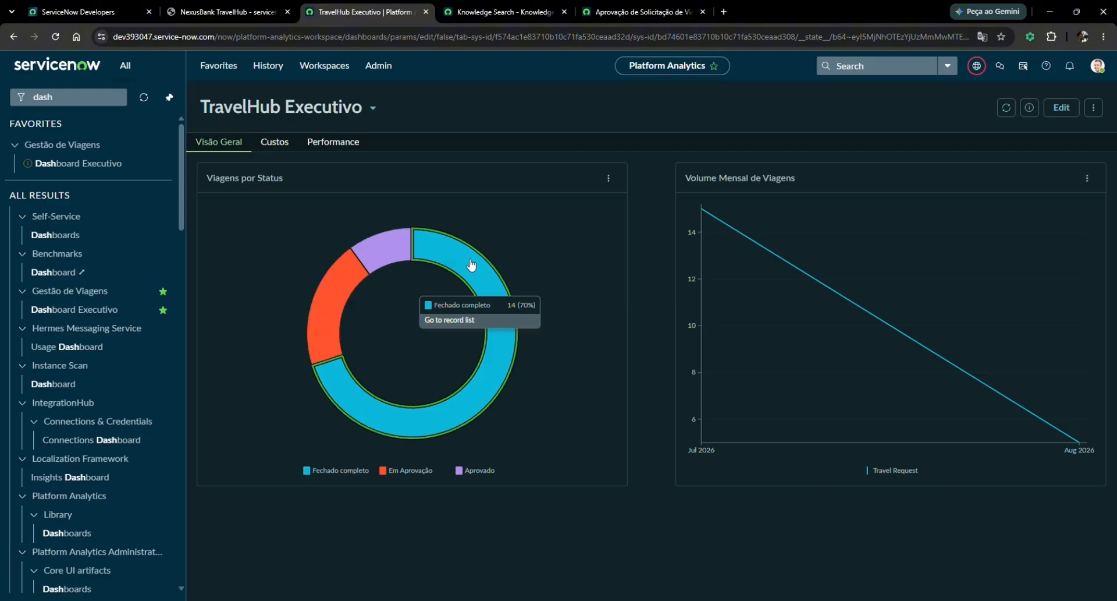
mouse_move(774, 274)
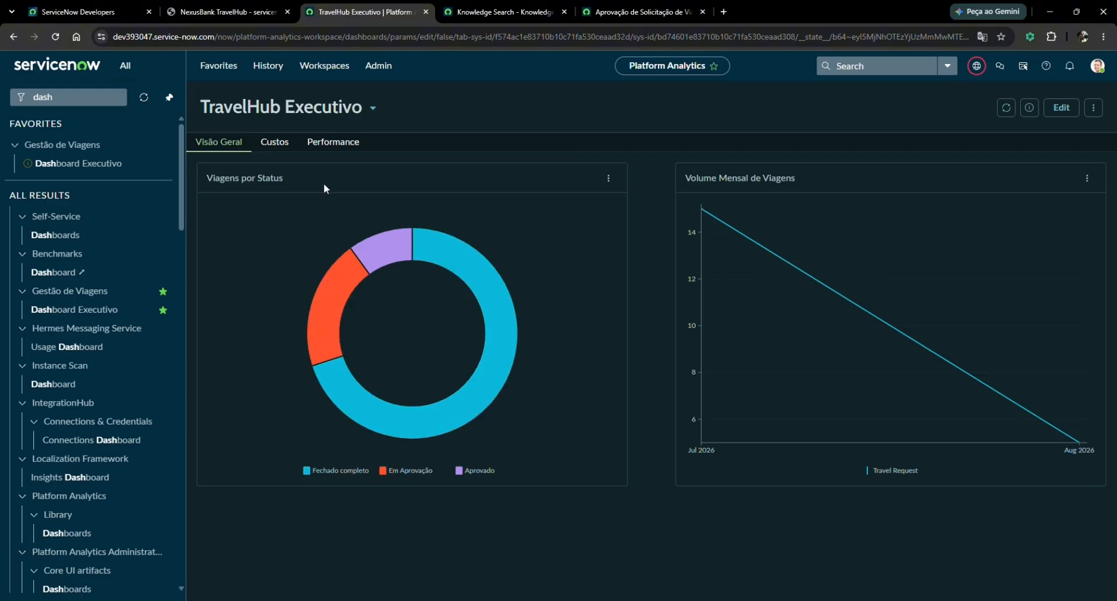
click(274, 142)
mouse_move(484, 265)
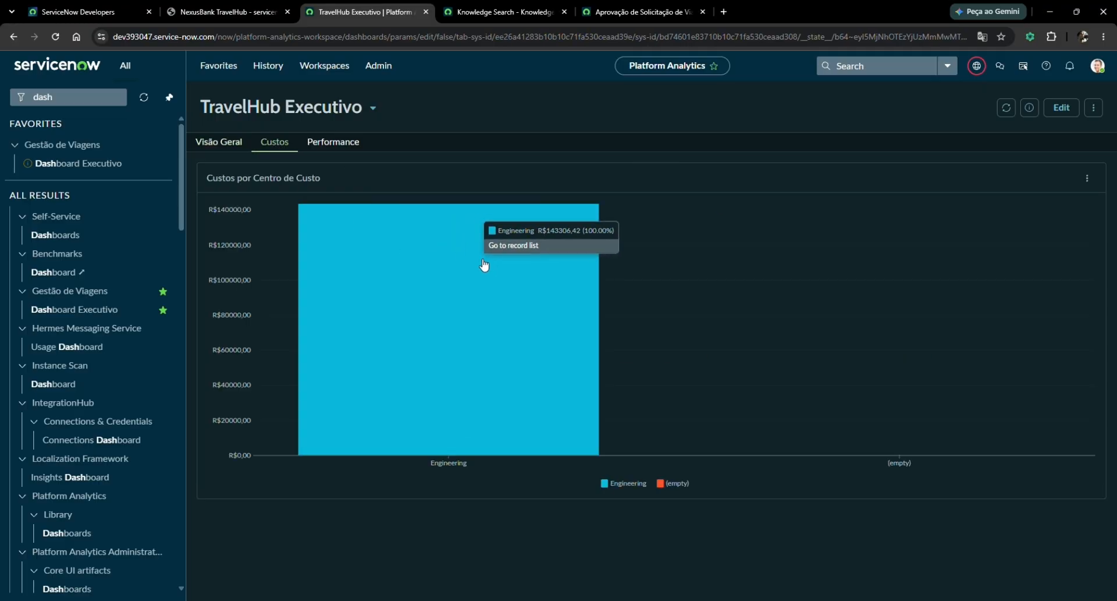
click(333, 146)
mouse_move(333, 240)
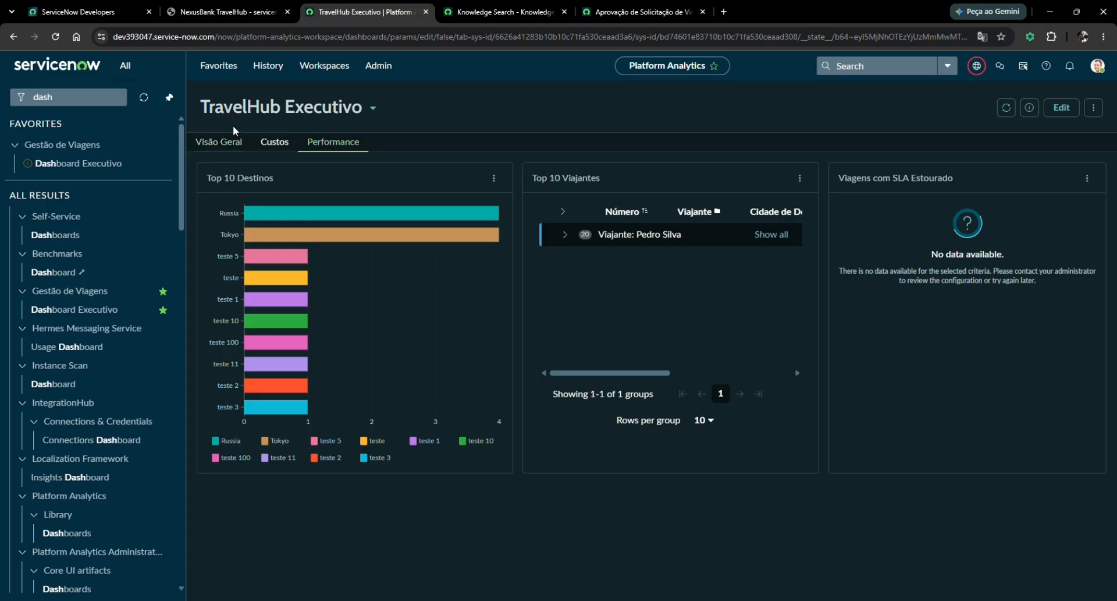
click(491, 7)
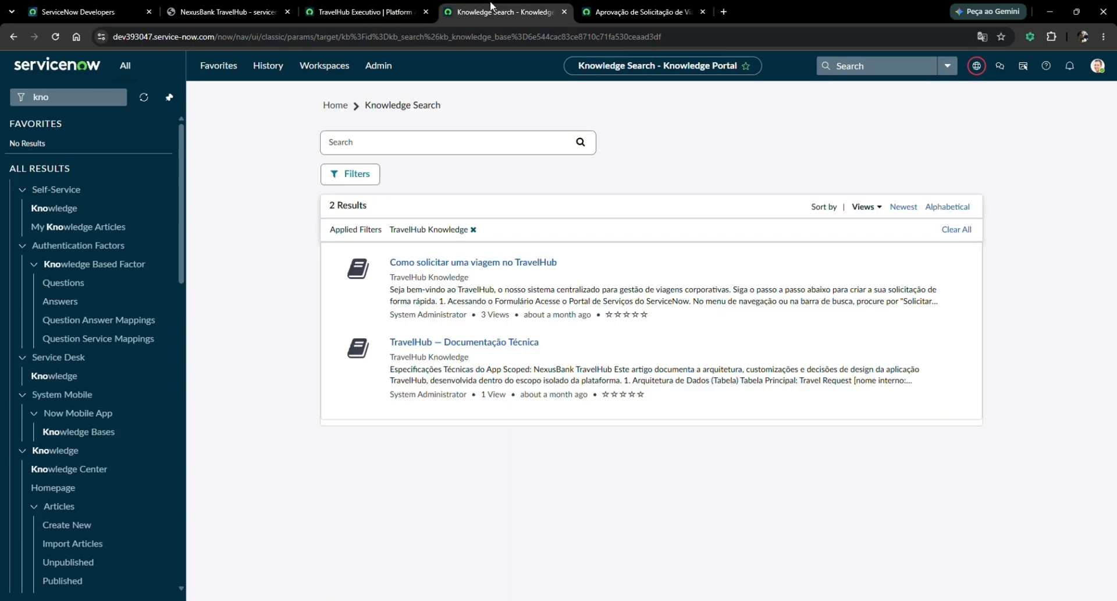